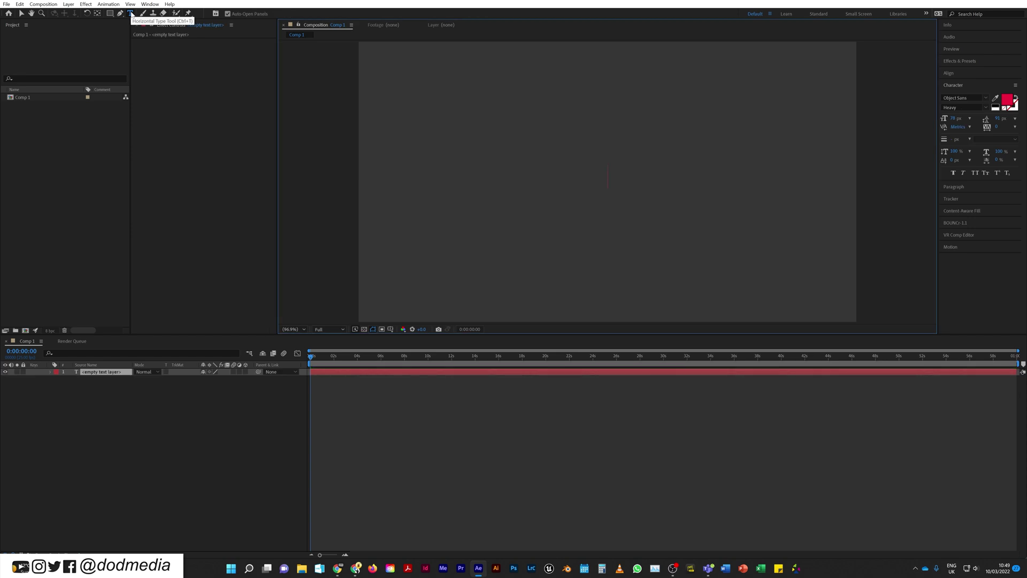
- Type 'Hello.' as a centred text layer in Comp 1 and bring up the FX Console search
text(Hello.)
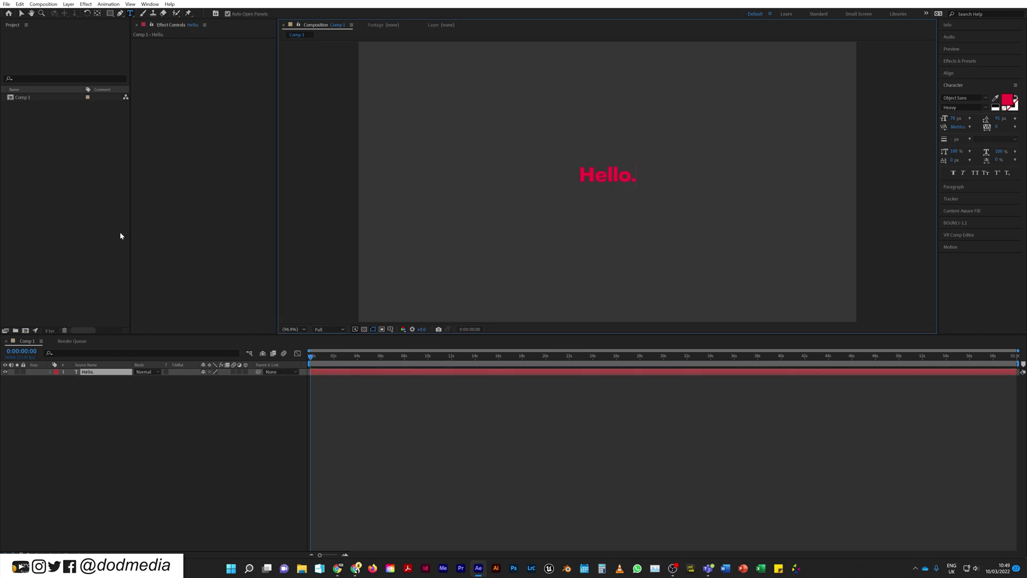
click(130, 444)
click(88, 373)
key(ctrl+space)
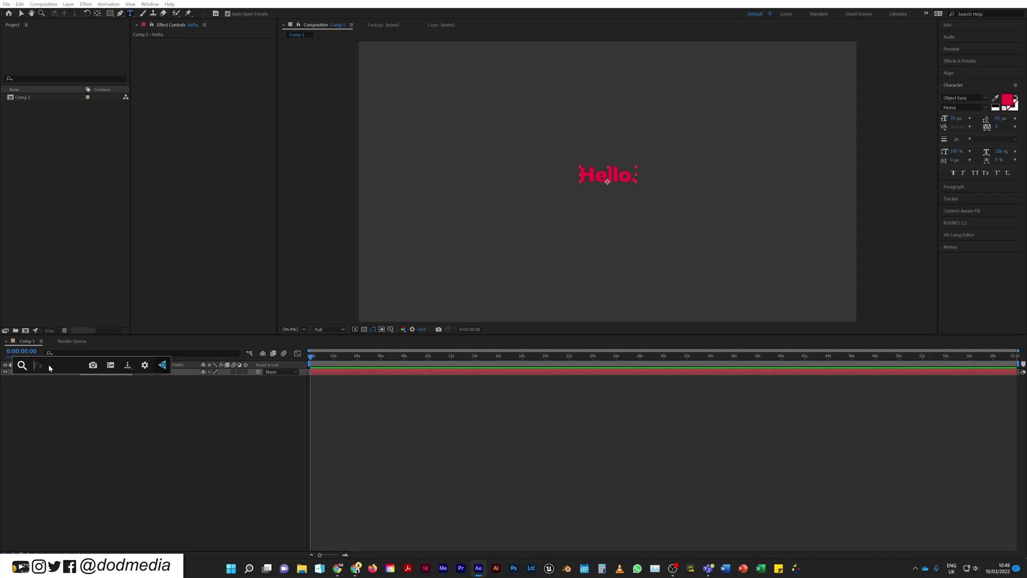
- Search 'type' and apply the Typewriter preset to the Hello. layer
text(type)
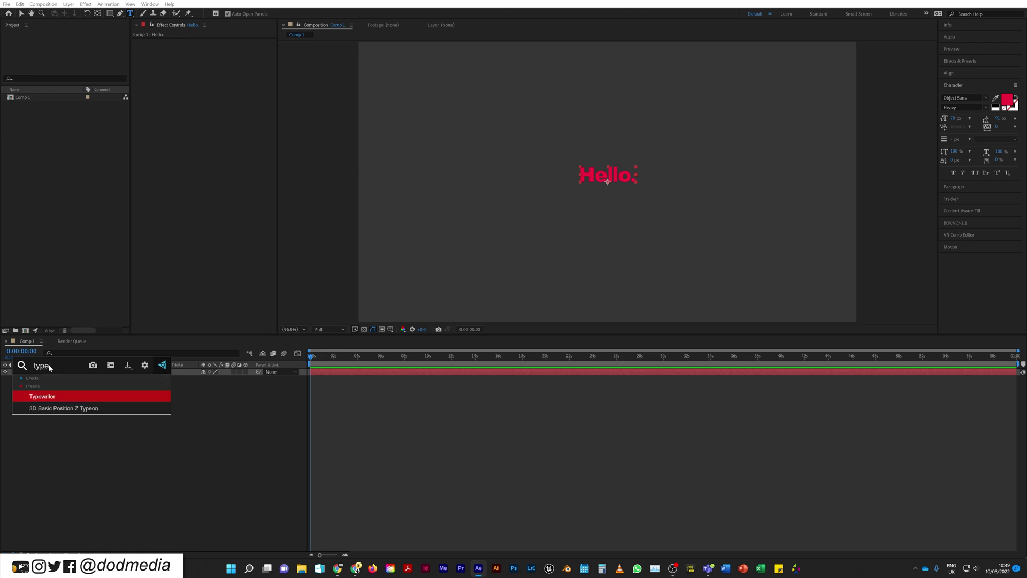
key(Return)
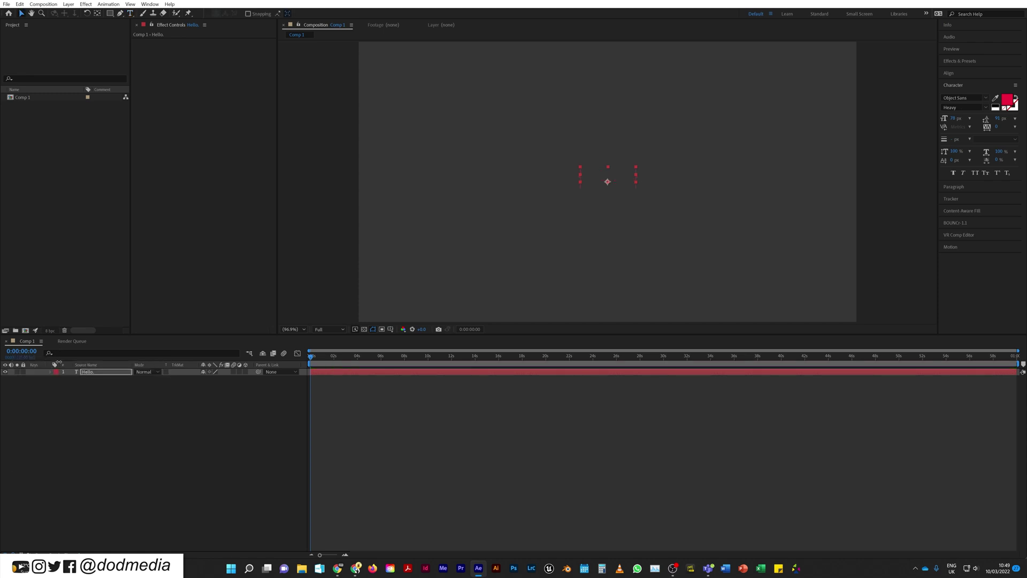
click(963, 61)
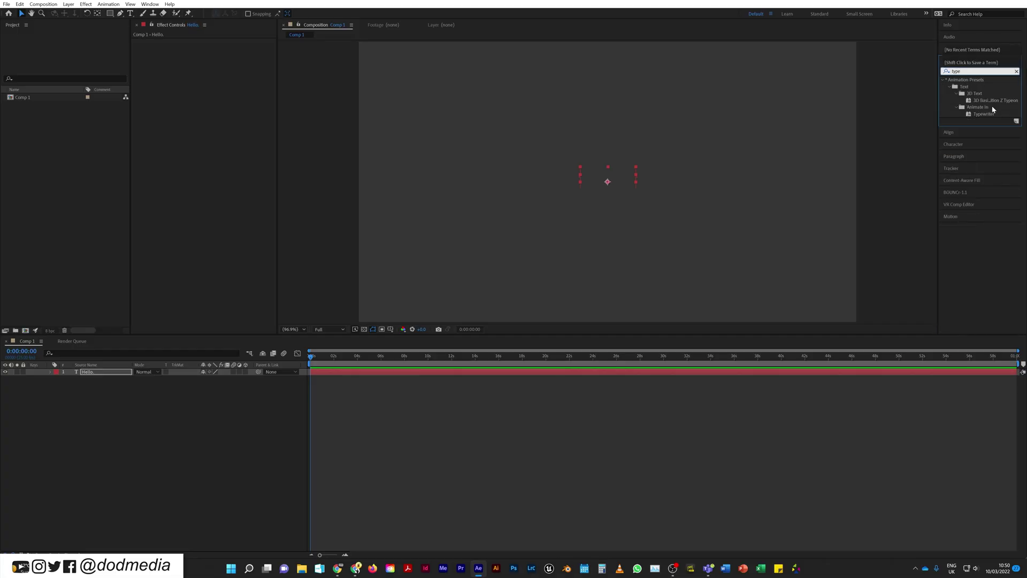
click(984, 115)
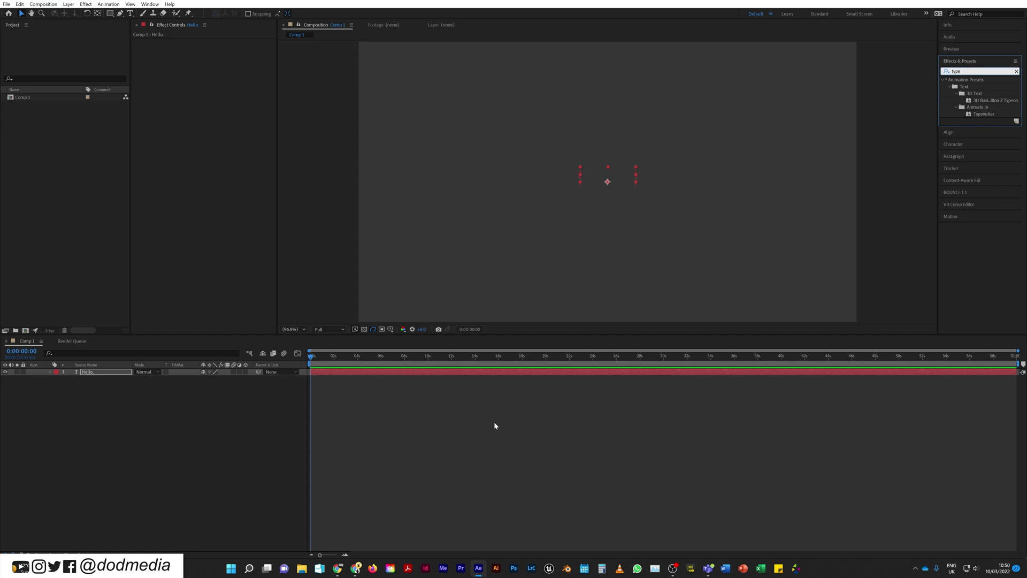
click(193, 436)
- Reveal the Hello. layer's Start keyframes and preview its type-on animation
key(ctrl+a)
key(u)
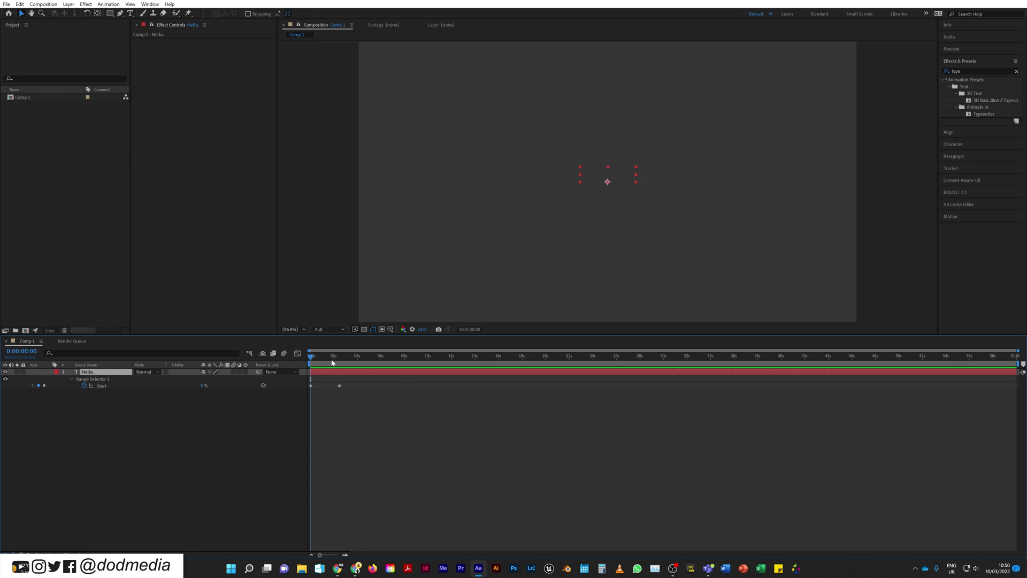
key(space)
scroll(342, 425, up, 5)
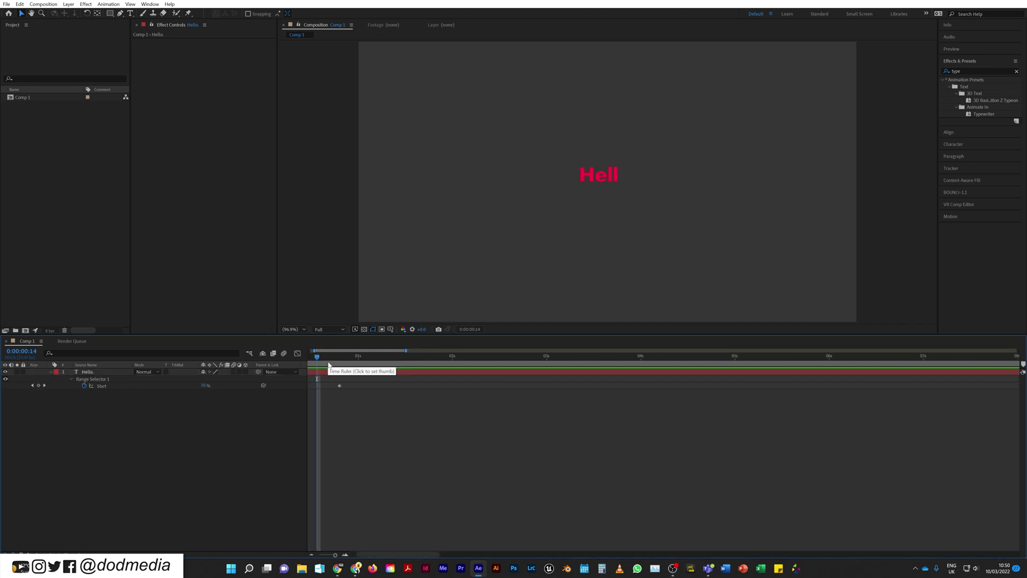
click(355, 371)
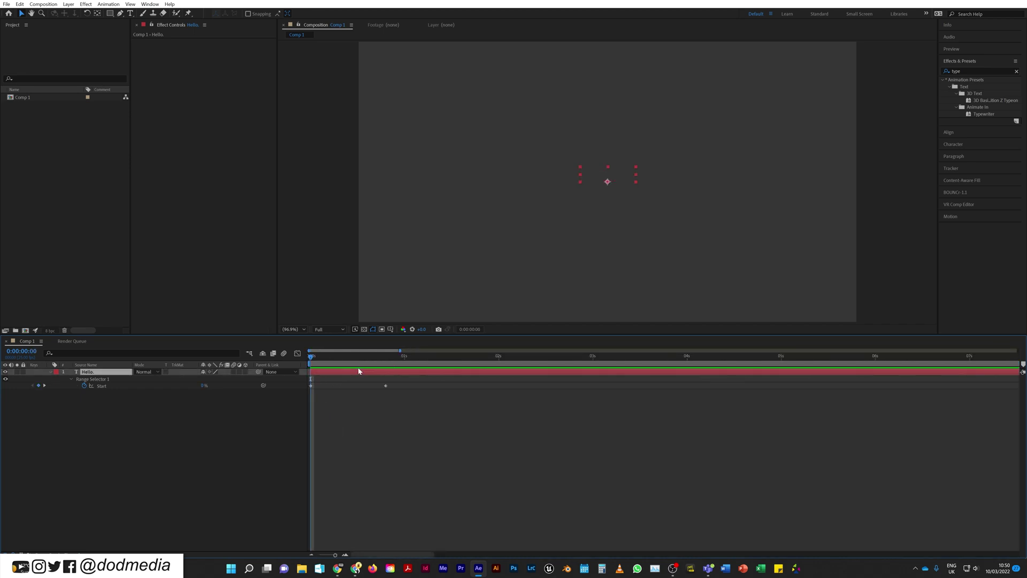
- Drag the last Start keyframe to 0:00:00:10 and preview the faster type-on
key(space)
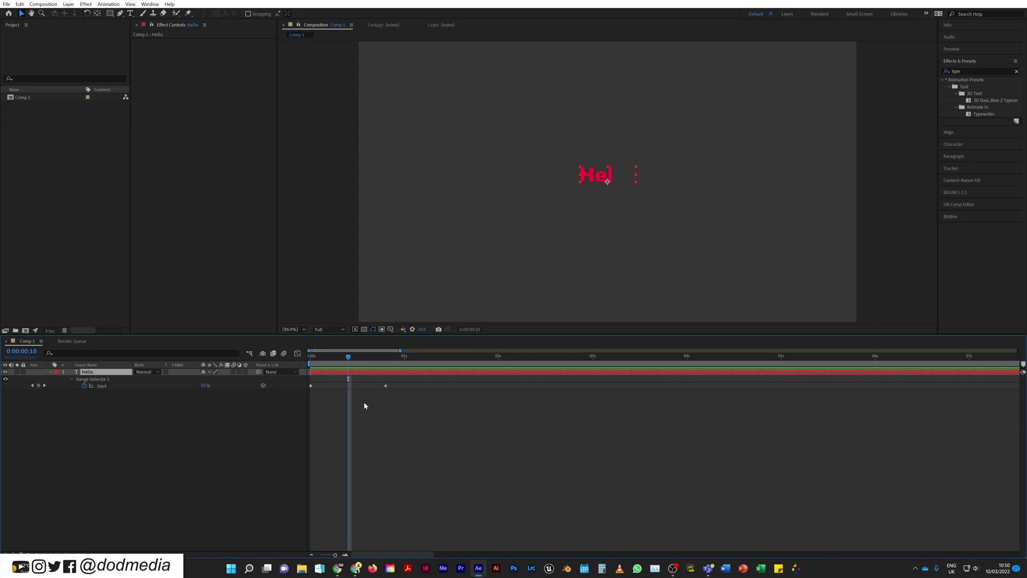
drag(386, 386, 352, 387)
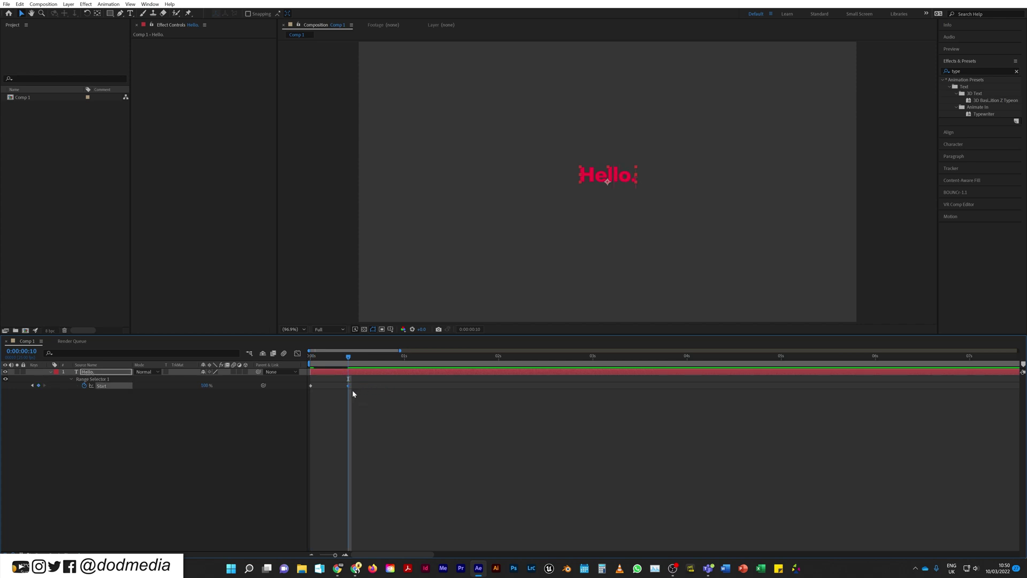
key(space)
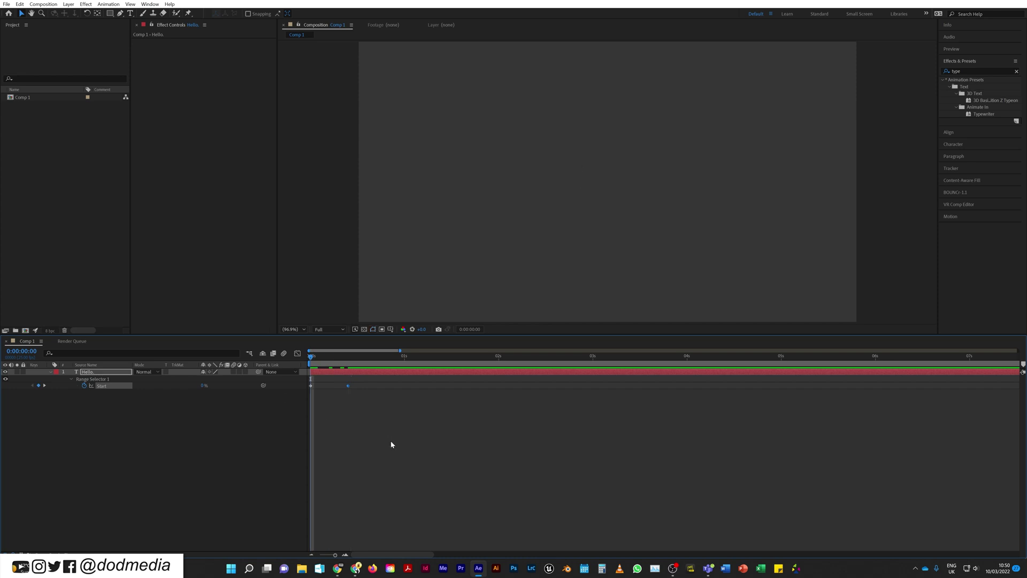
click(348, 357)
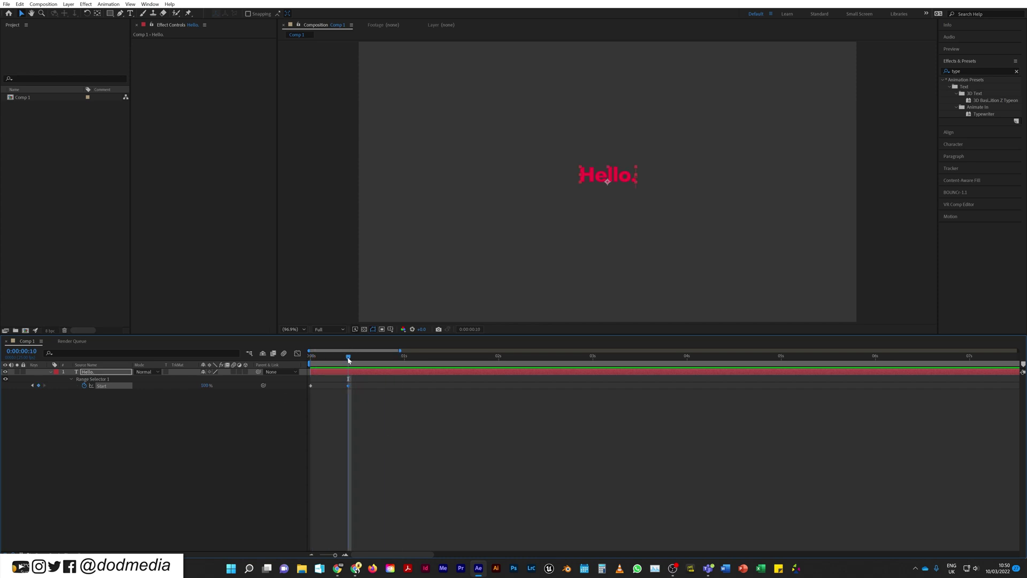
click(362, 374)
- Pre-compose the Hello. layer into a comp named 'Text Comp' and open it
key(ctrl+shift+c)
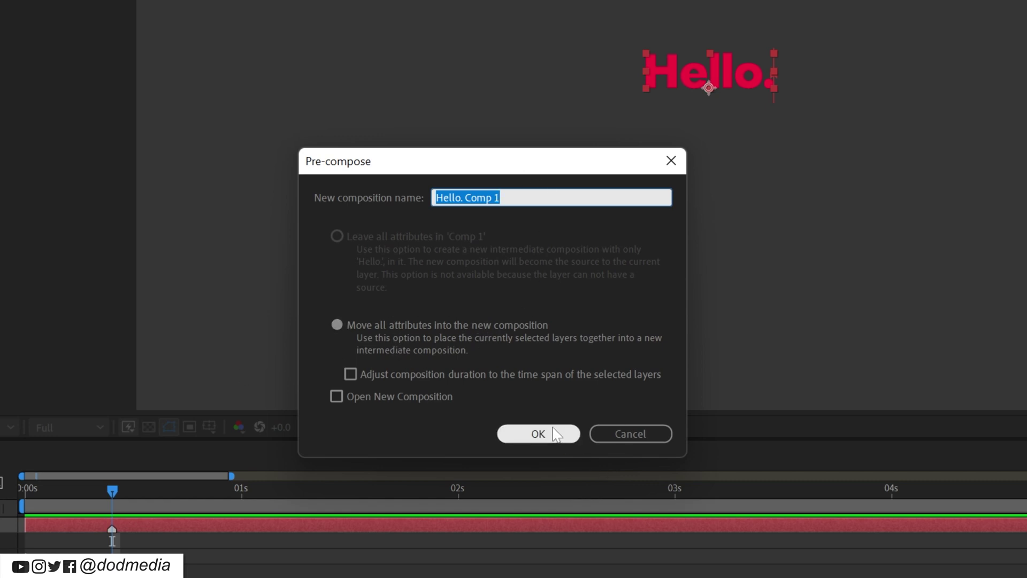
text(Text Comp)
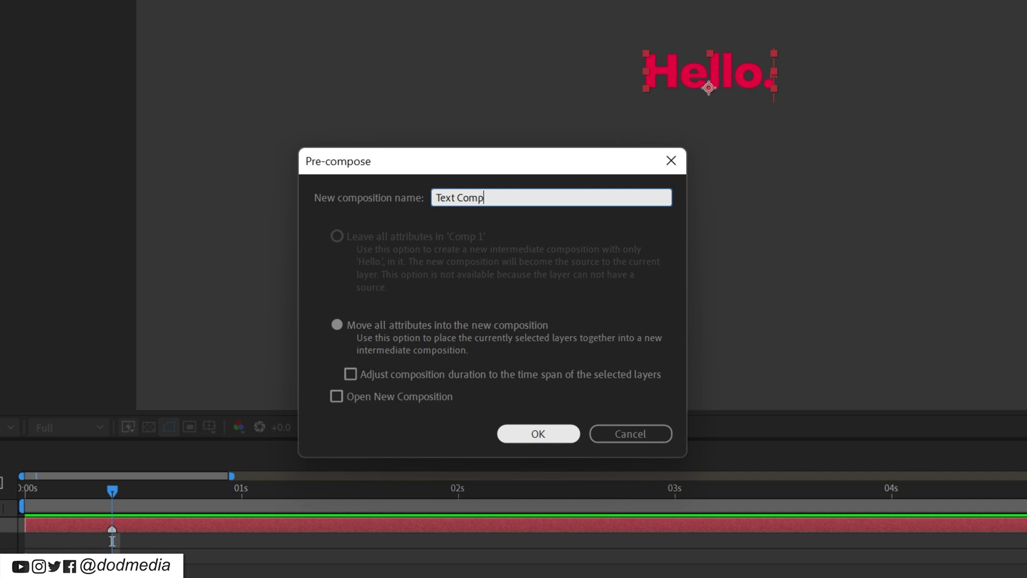
click(553, 433)
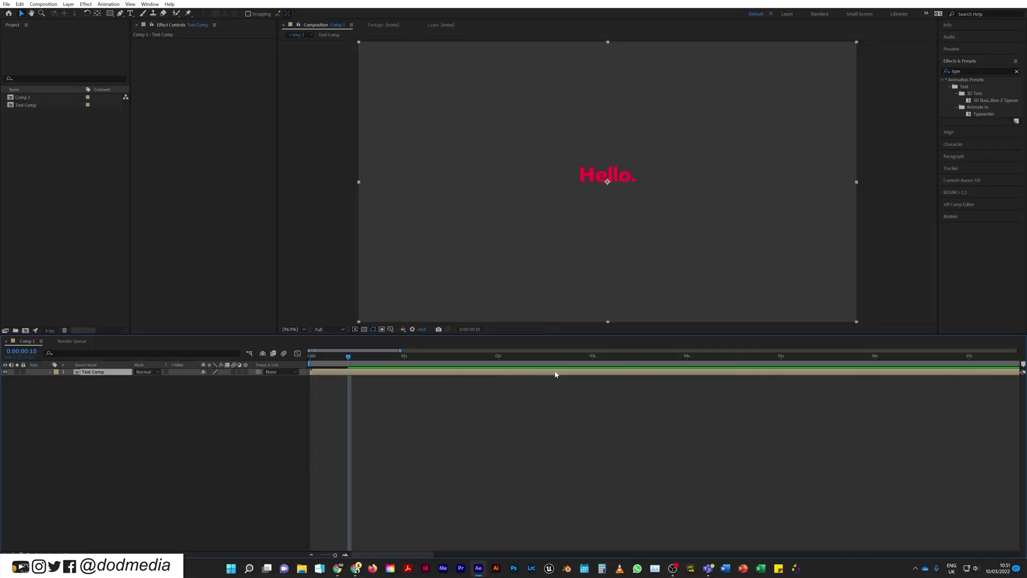
double_click(350, 372)
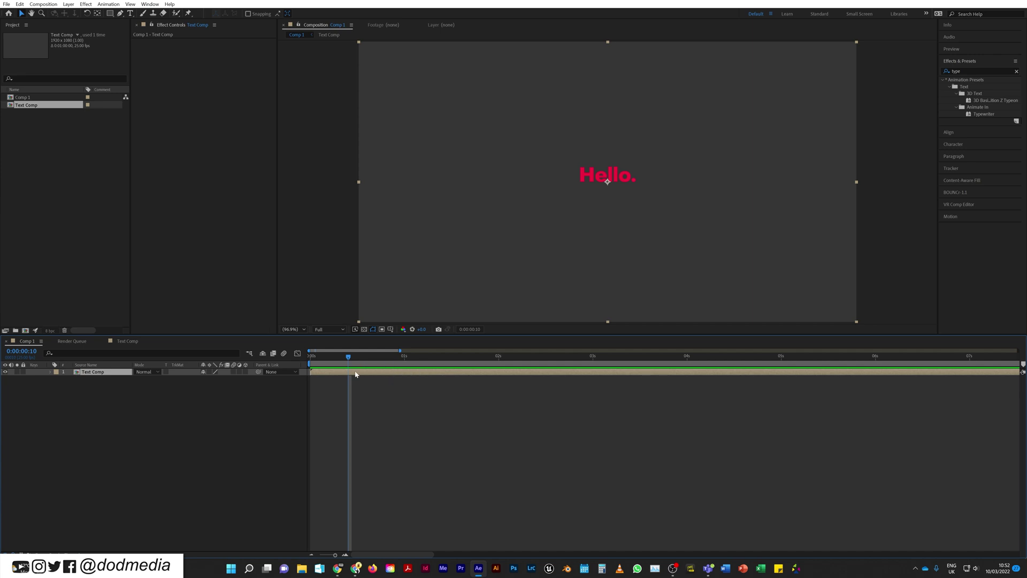
- Update the Text Comp layer's markers from its source via the Markers menu
right_click(358, 375)
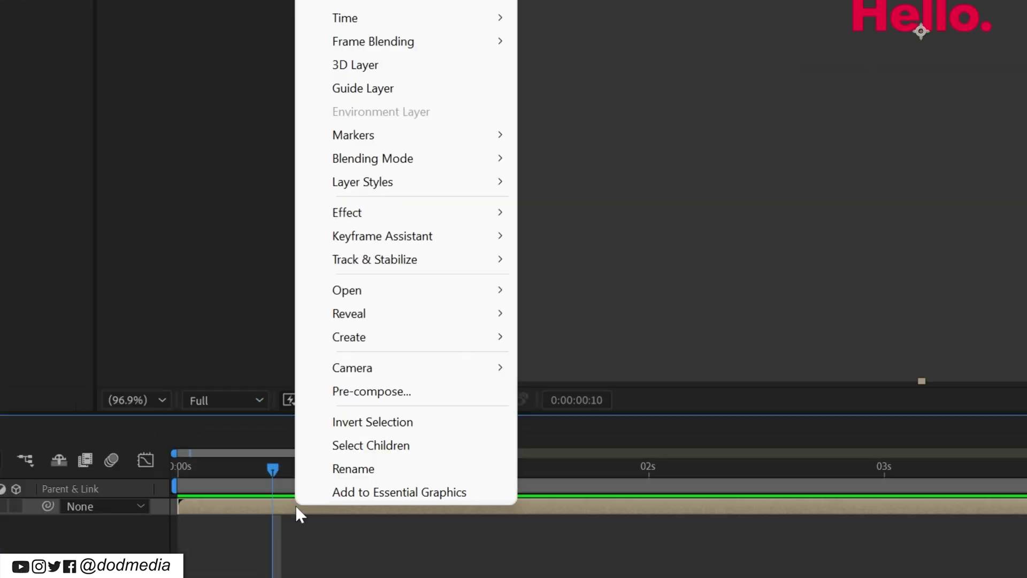
mouse_move(419, 141)
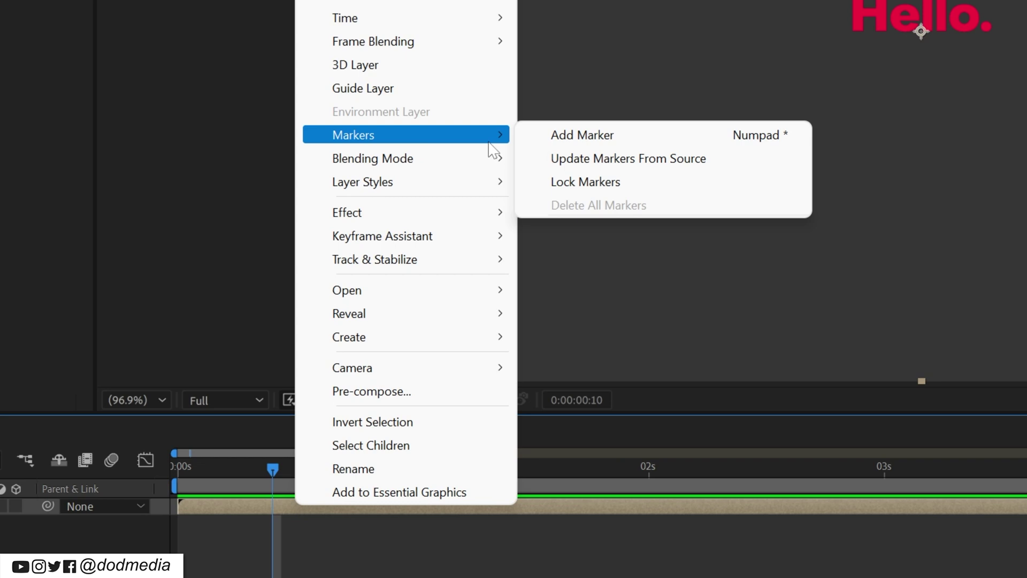
click(629, 160)
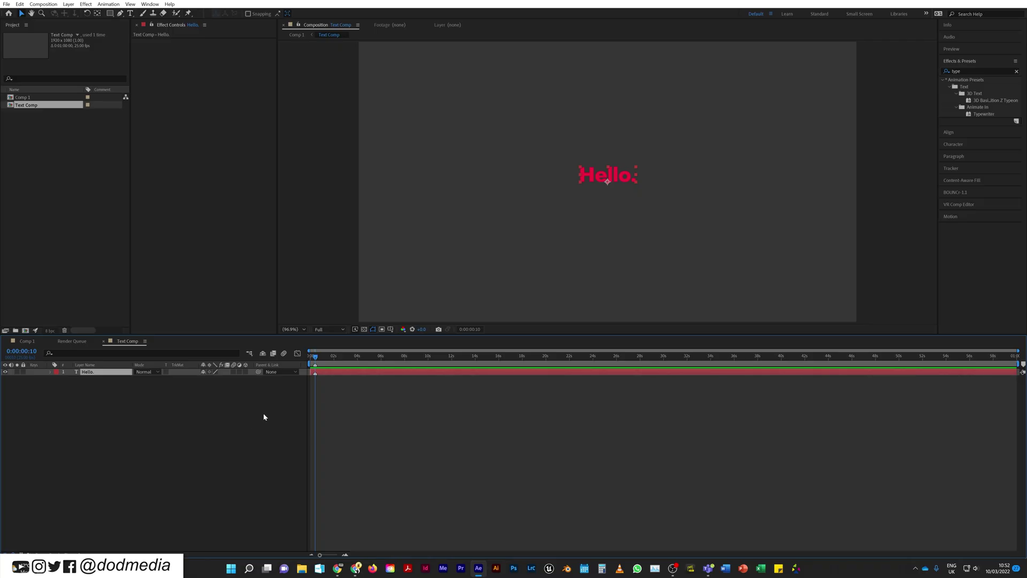
- Animate Hello.'s Position rising to 960,360 at 0:00:01:15 with an eased keyframe
key(p)
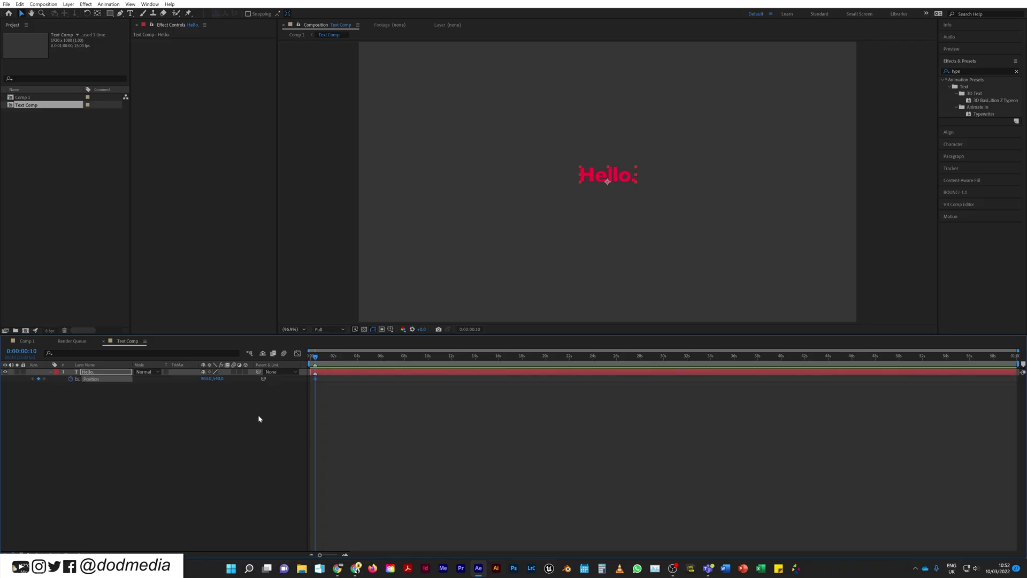
key(space)
key(shift+Up)
key(shift+Up)
key(shift+Up)
key(shift+Up)
key(shift+Up)
key(shift+Up)
key(shift+Up)
key(shift+Up)
key(shift+Up)
key(shift+Up)
key(shift+Up)
key(shift+Up)
key(shift+Up)
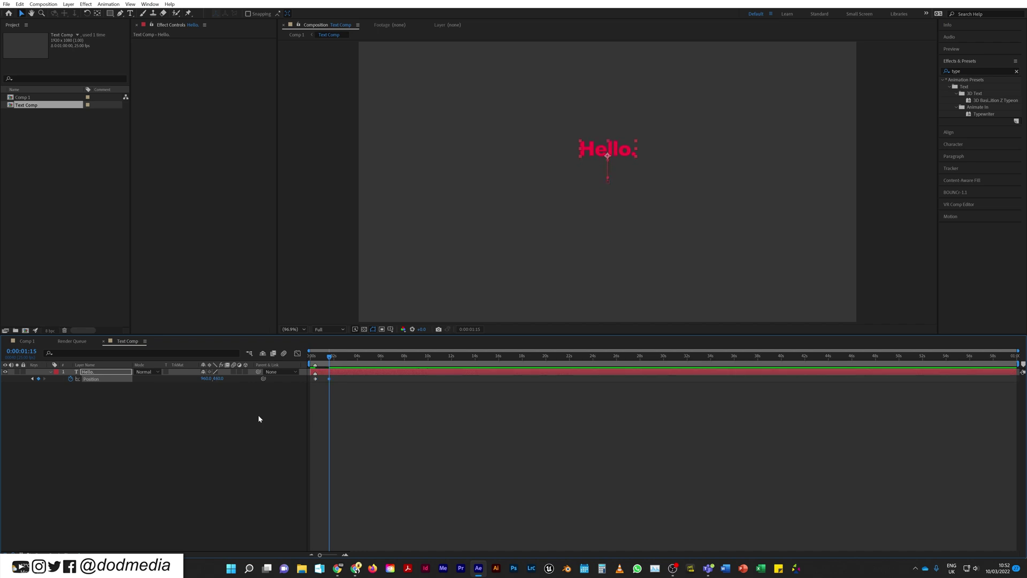
key(shift+Up)
key(shift+Up)
key(shift+Up)
key(shift+Up)
key(shift+Up)
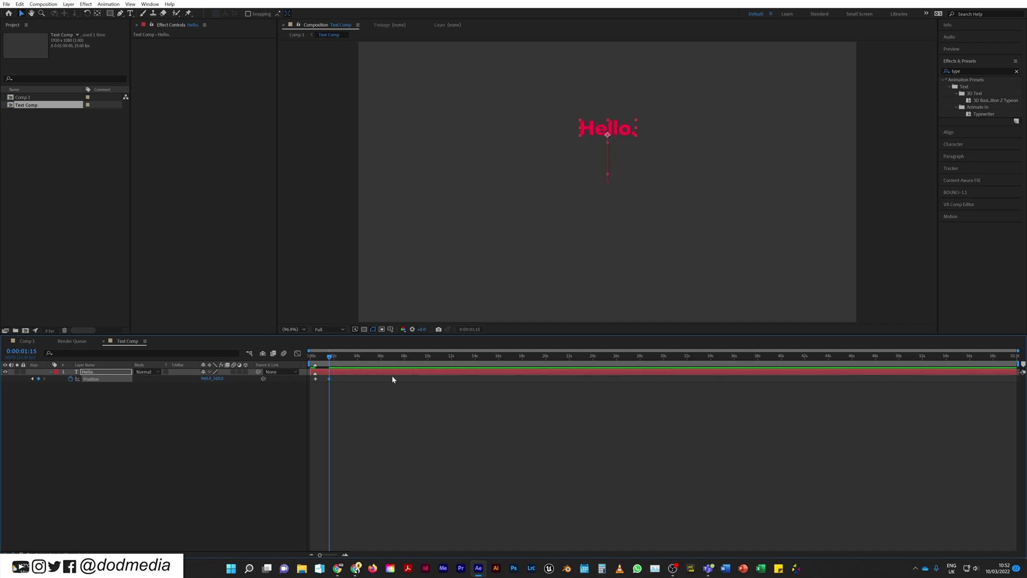
drag(357, 392, 309, 376)
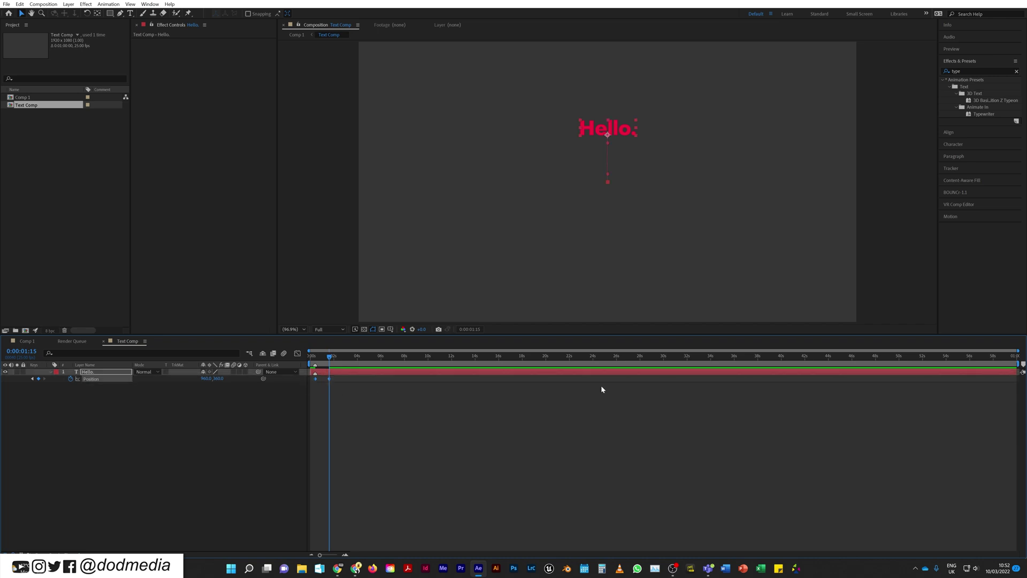
click(955, 217)
click(996, 302)
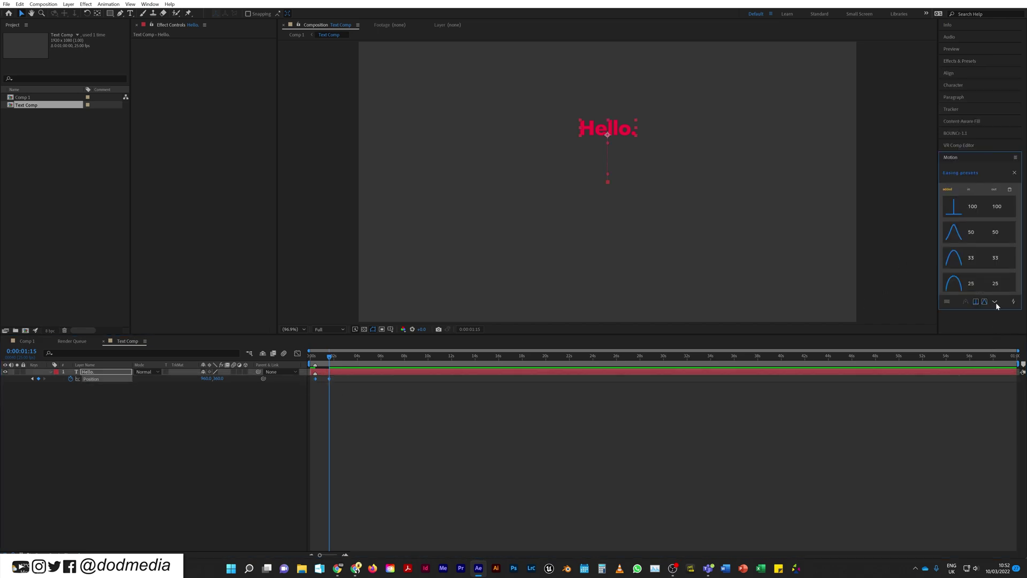
scroll(977, 251, down, 5)
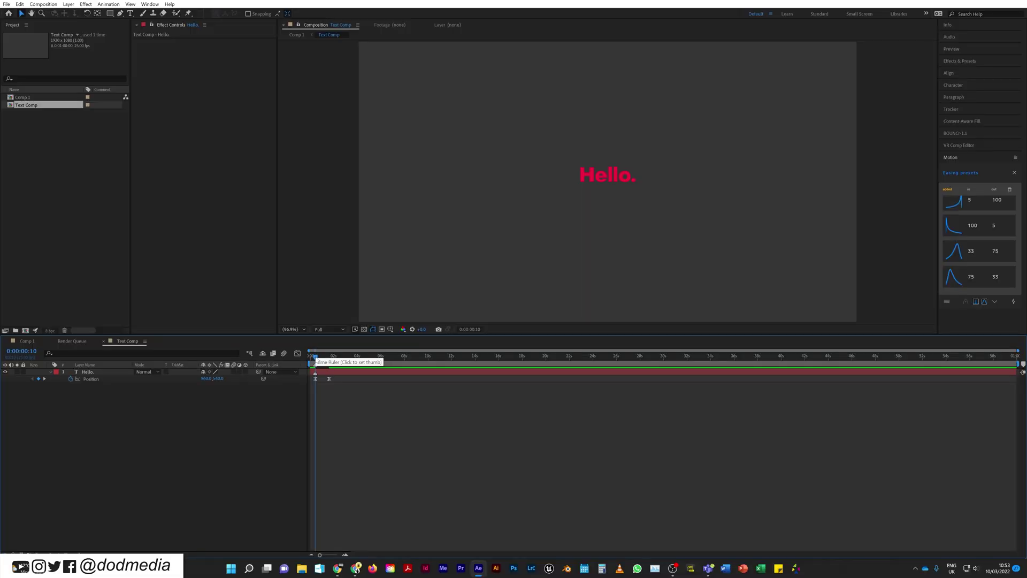
key(space)
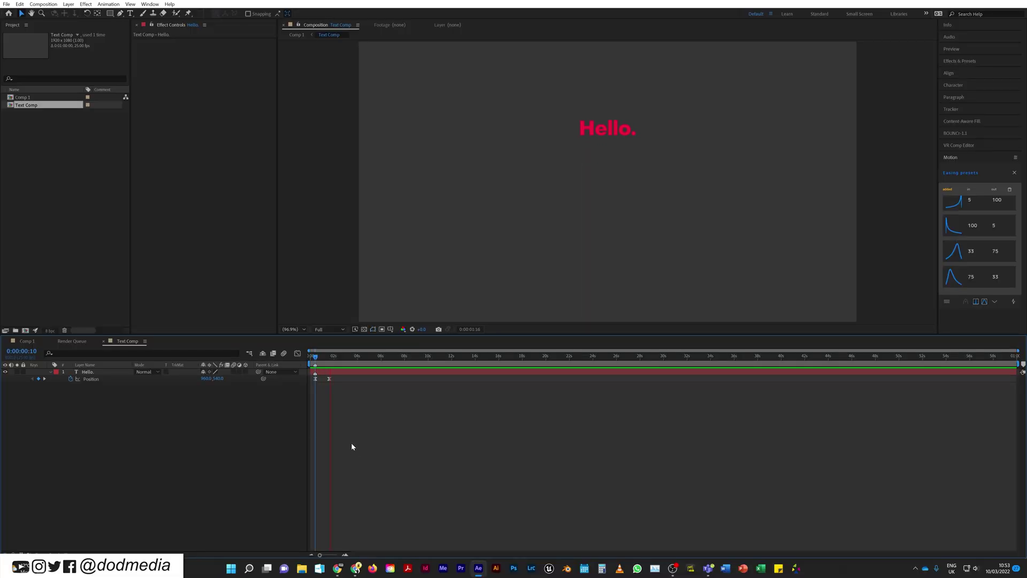
key(space)
- Duplicate the Hello. layer and retype the copy as 'How are you?'
click(349, 373)
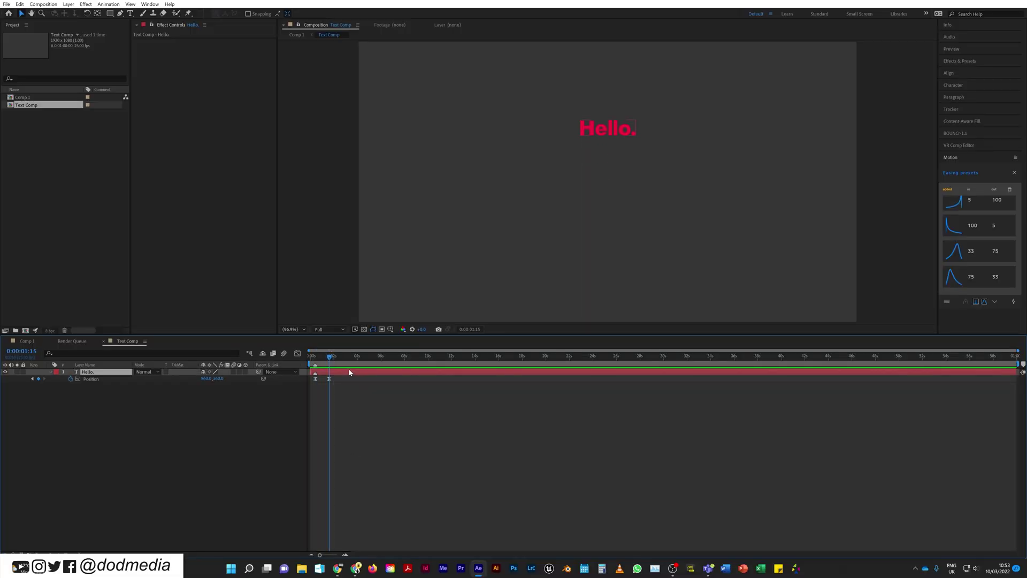
key(ctrl+d)
key(ctrl+t)
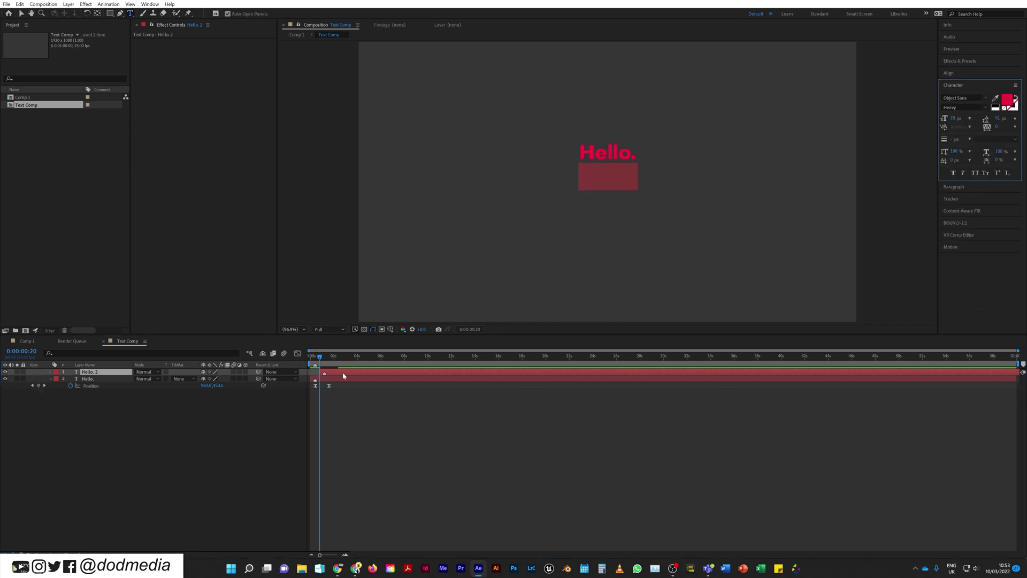
text(How are you?)
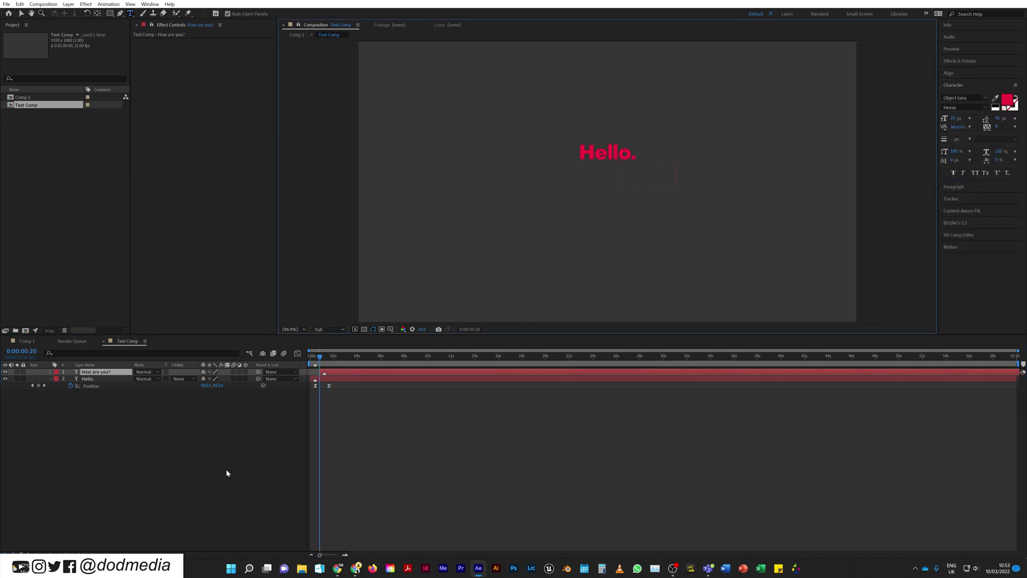
key(Escape)
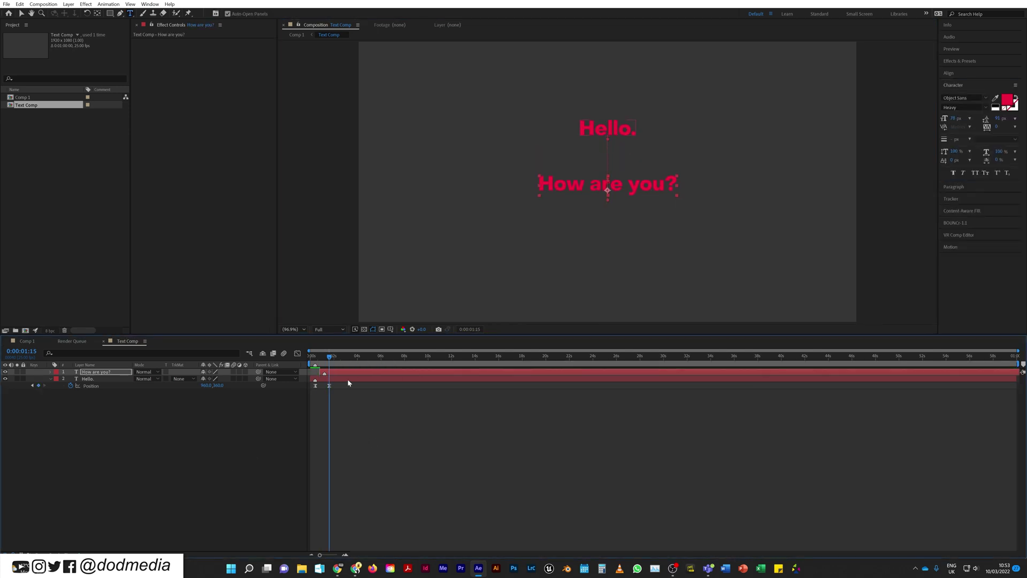
- Strip the copy's Position animation, parent How are you? to Hello., and preview from frame 0
key(u)
click(70, 392)
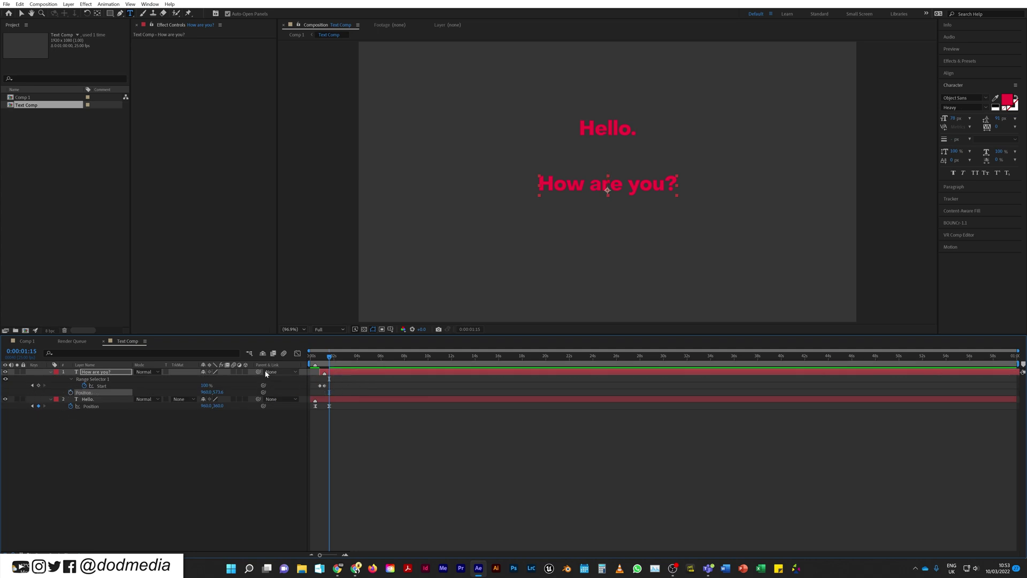
drag(258, 372, 93, 401)
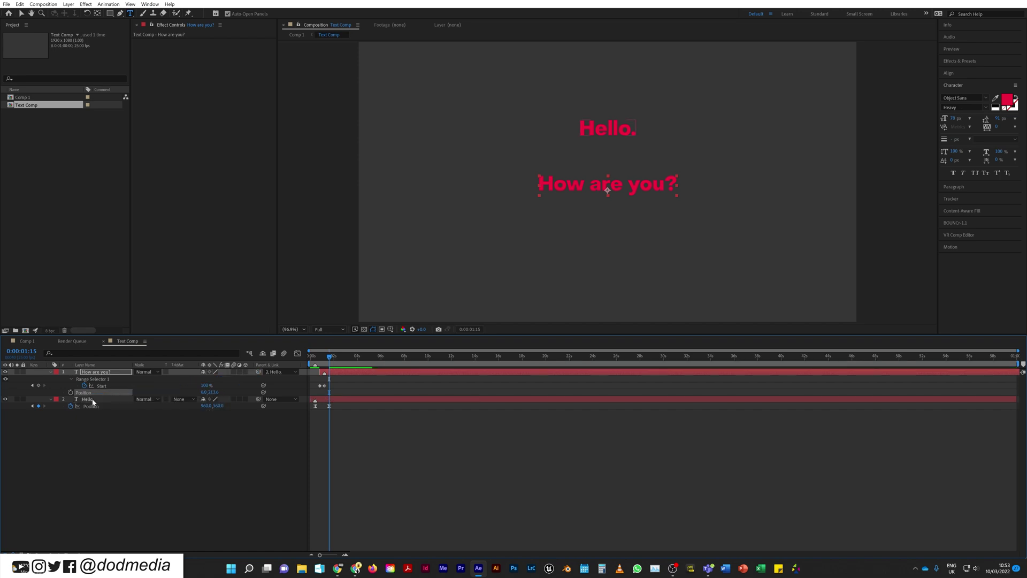
click(338, 417)
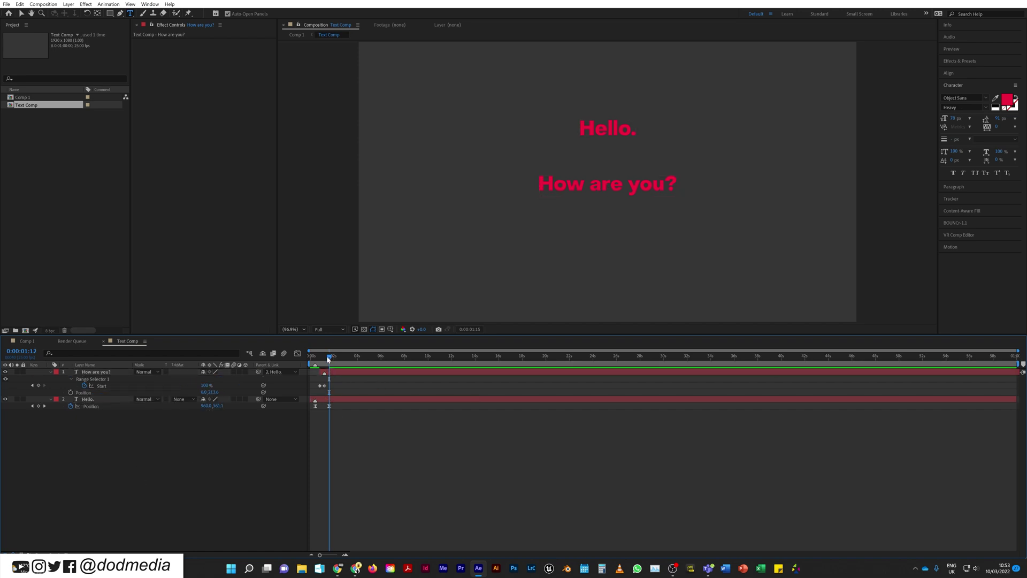
drag(329, 357, 301, 358)
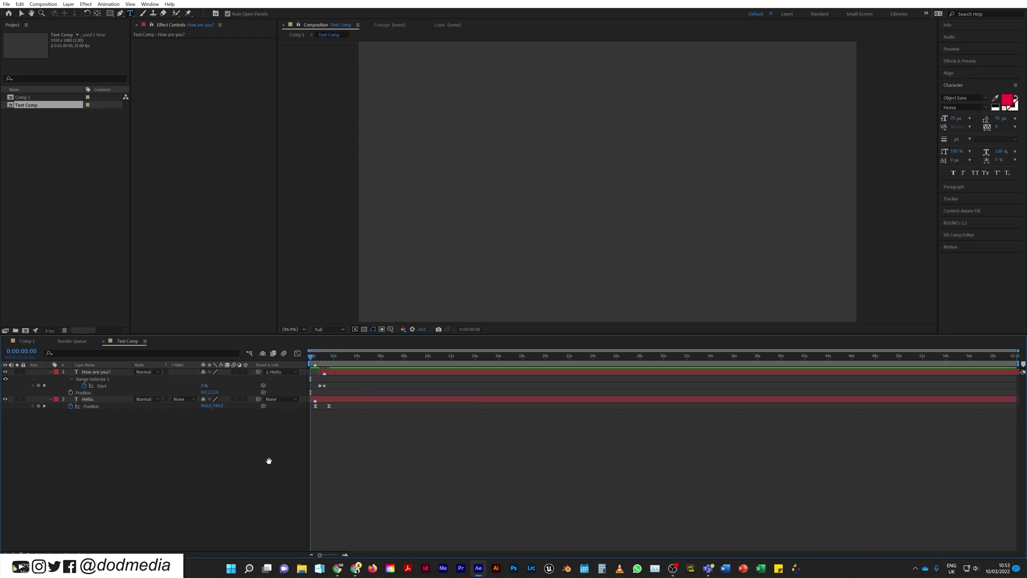
key(space)
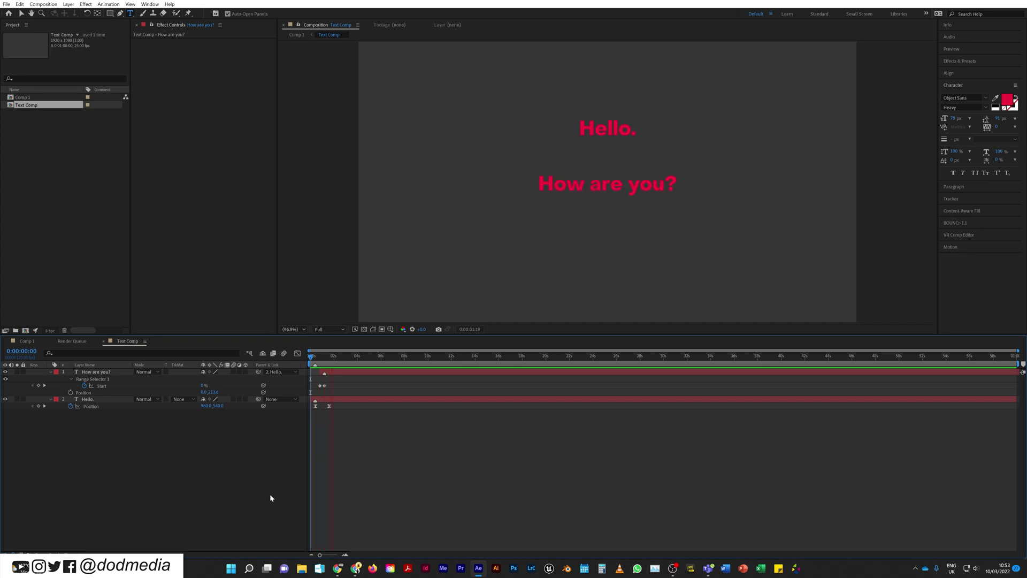
click(329, 356)
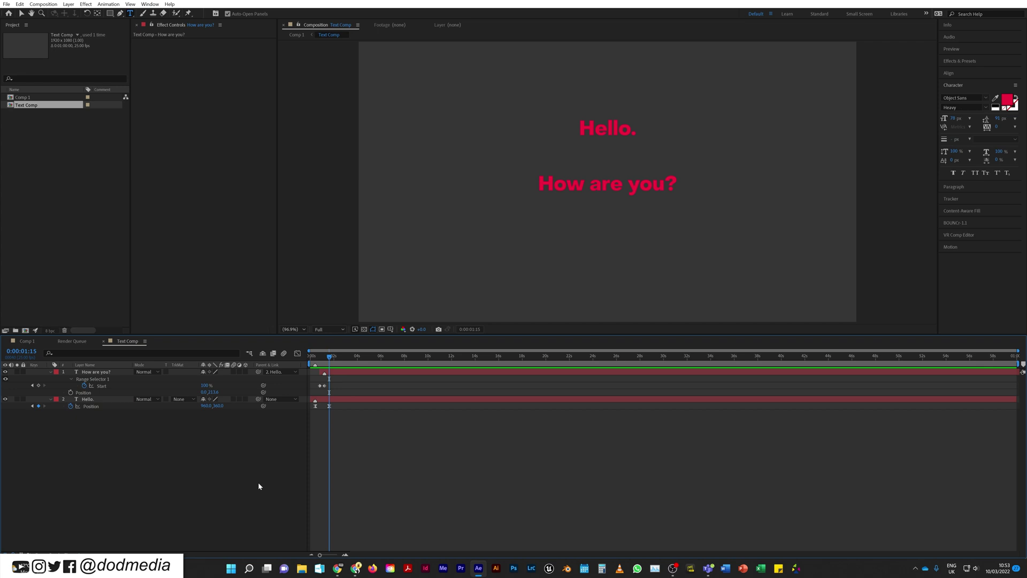
- Add a layer marker to the Text Comp layer in Comp 1 and scrub to check it
click(27, 341)
right_click(384, 374)
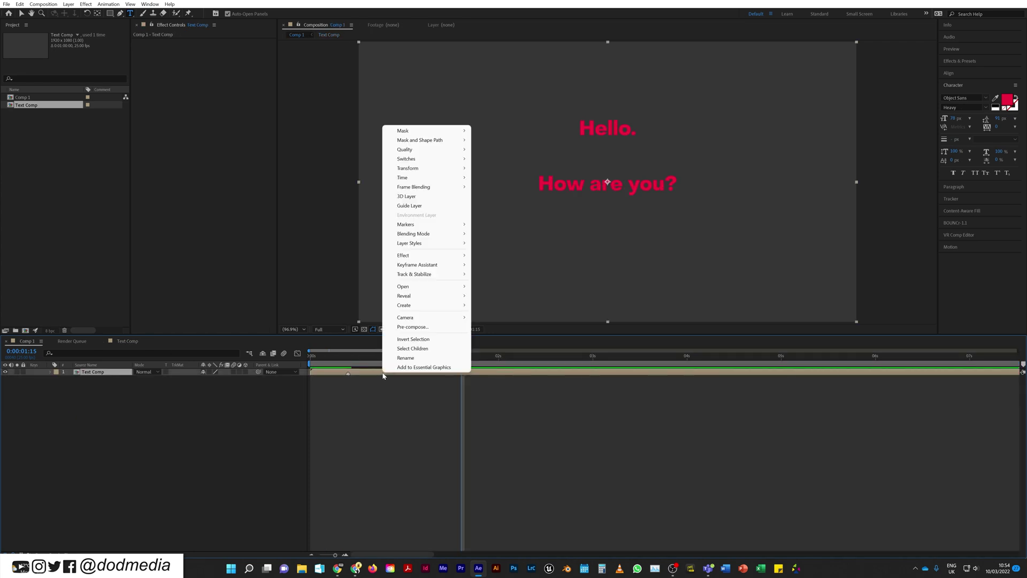
mouse_move(428, 224)
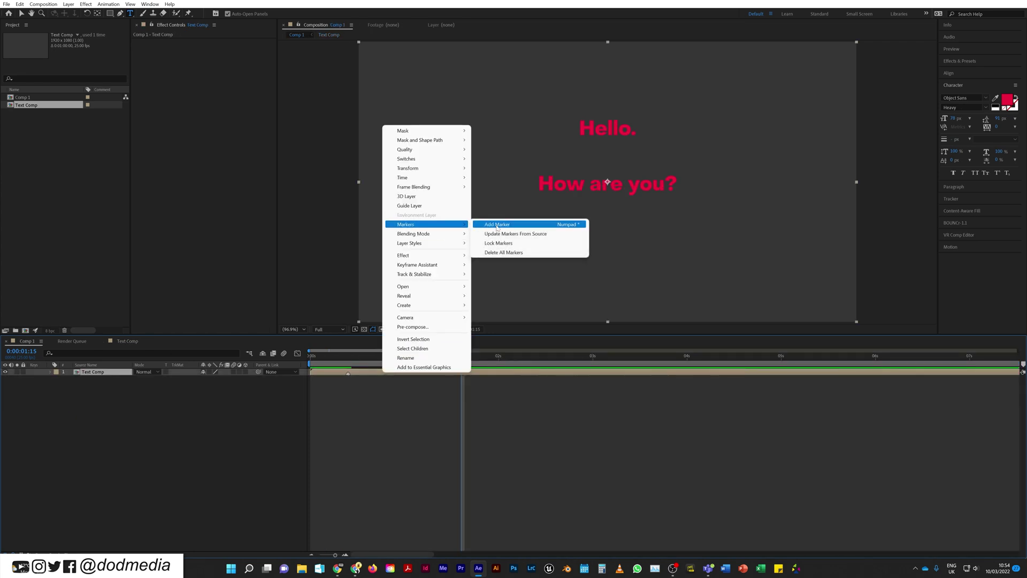
click(497, 234)
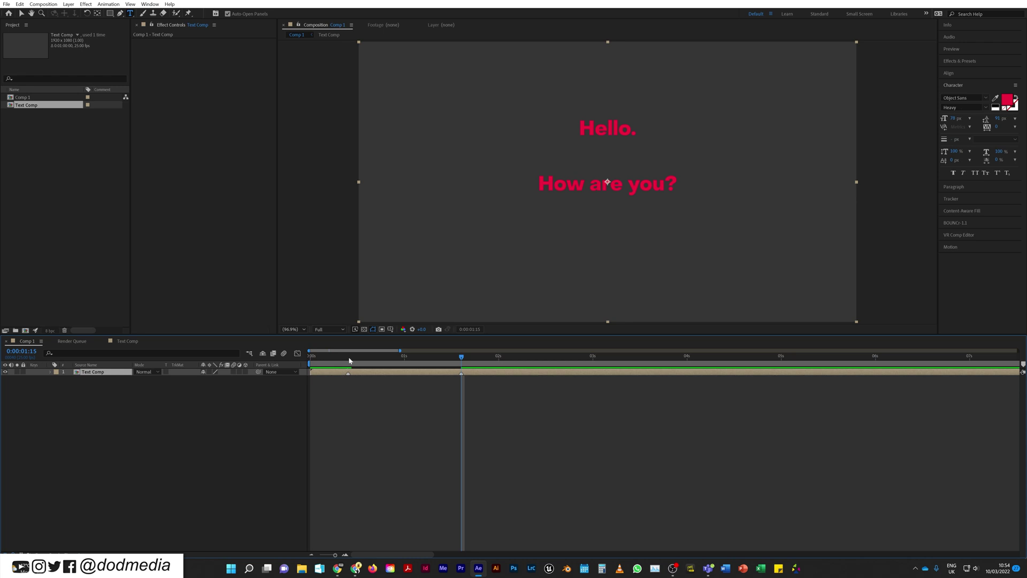
drag(350, 361, 460, 381)
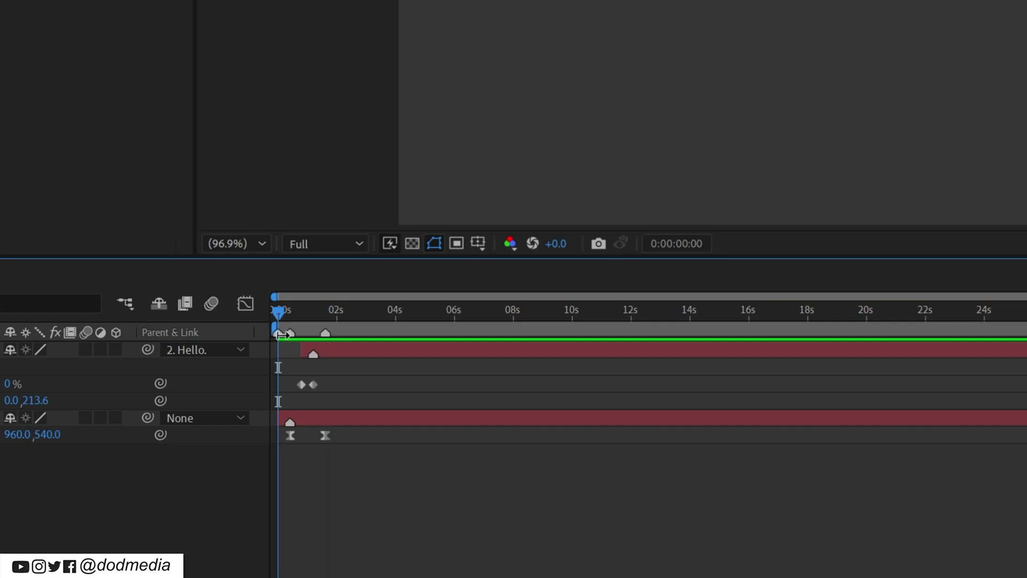
- End the Text Comp work area at about 2 seconds and zoom the timeline to it
drag(282, 334, 337, 341)
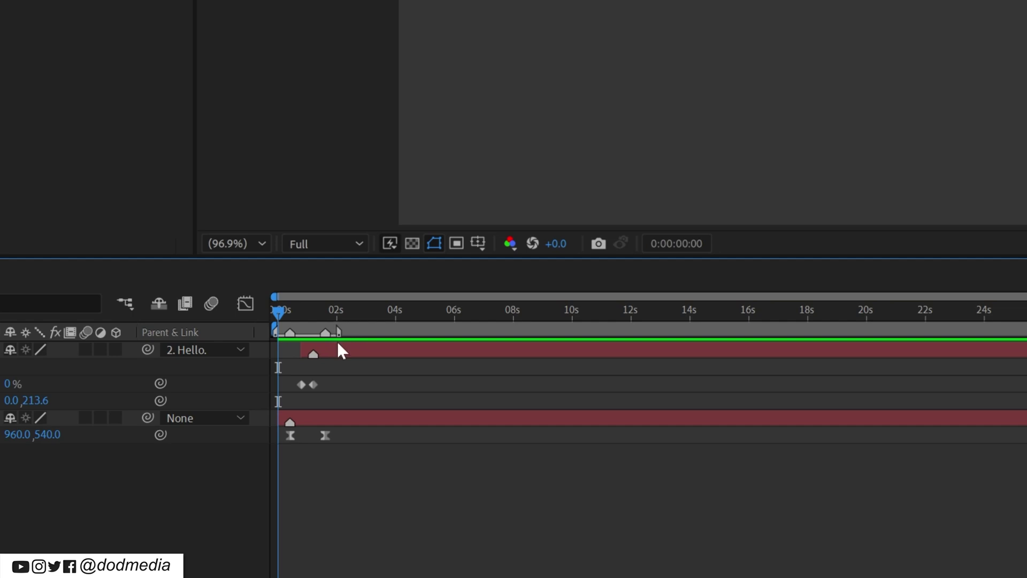
double_click(295, 335)
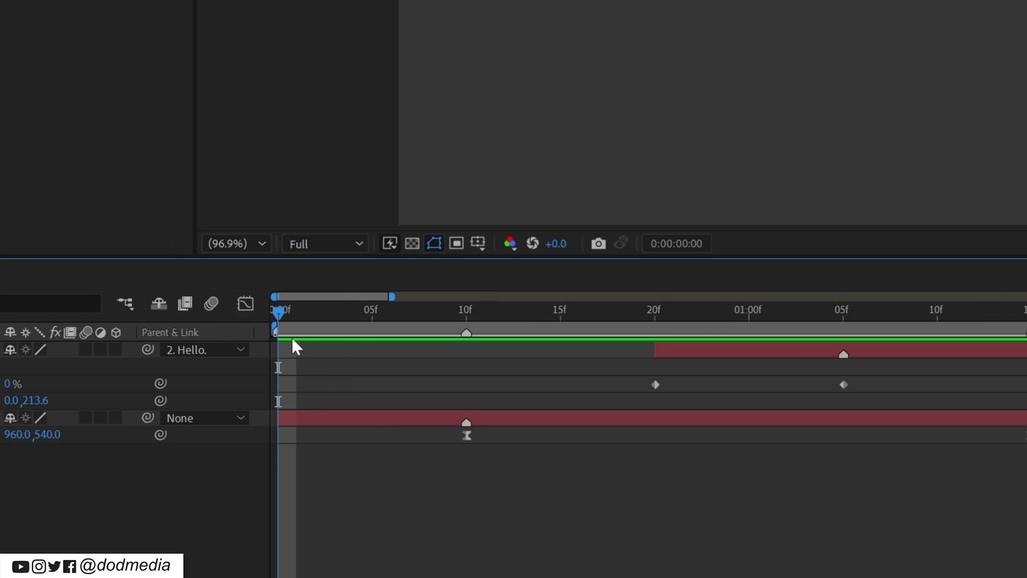
key(minus)
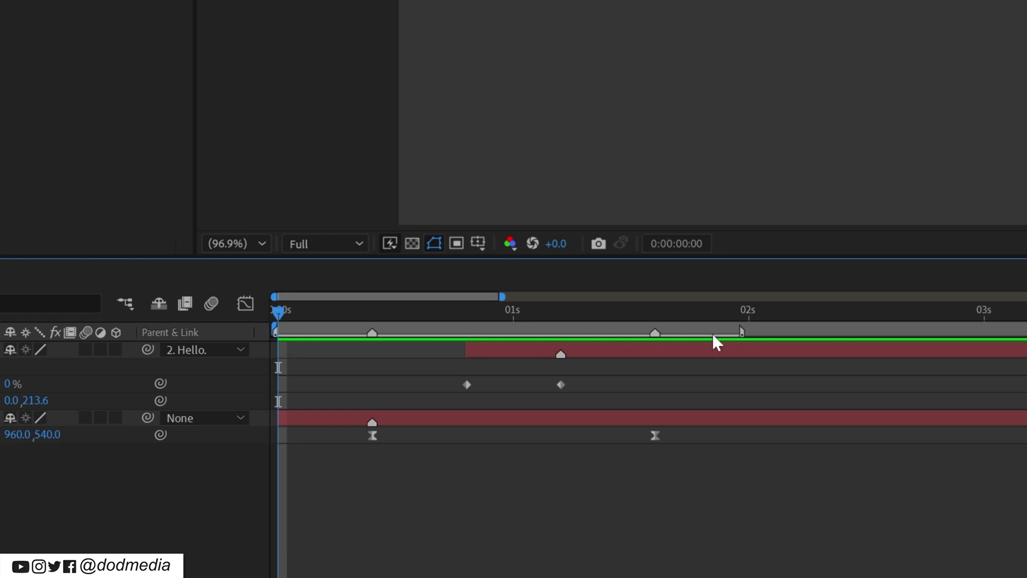
- Give the 0s comp marker a 0:00:02:00 duration, 'Protected region' comment, Red label and Protected Region
double_click(276, 332)
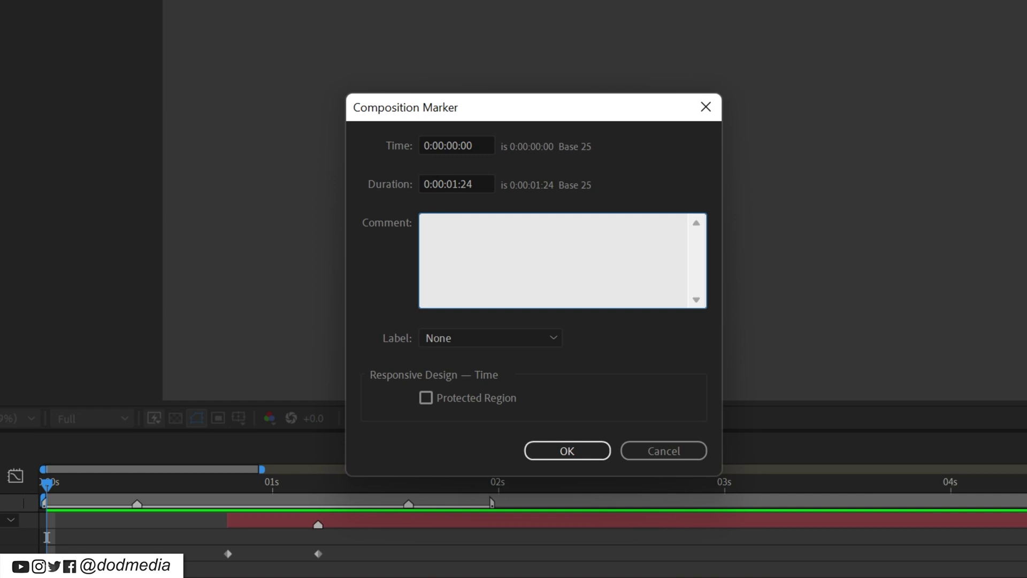
mouse_move(416, 114)
mouse_down()
mouse_move(127, 193)
mouse_move(269, 201)
mouse_move(317, 138)
mouse_up()
click(364, 206)
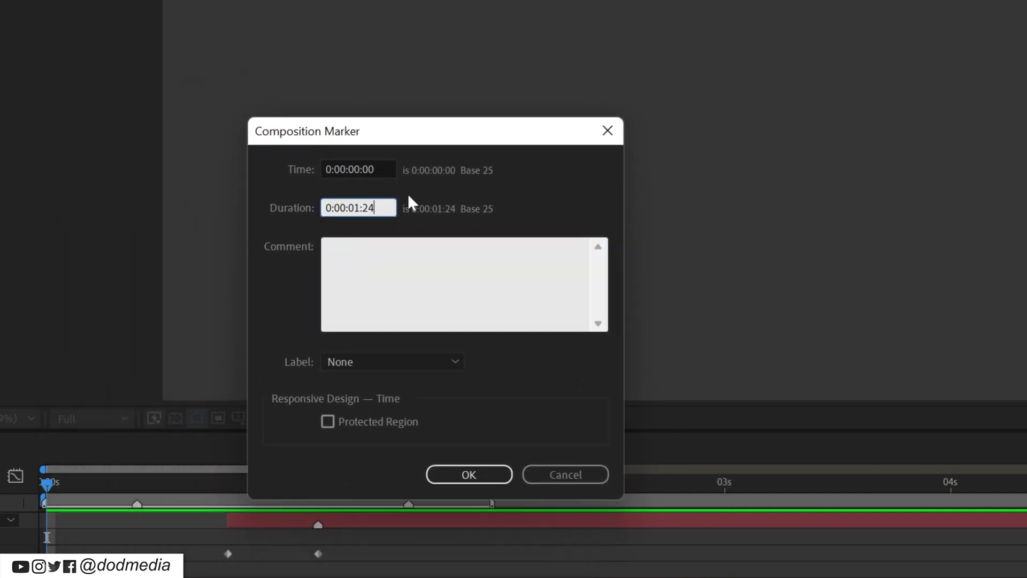
key(BackSpace)
text(5)
key(Tab)
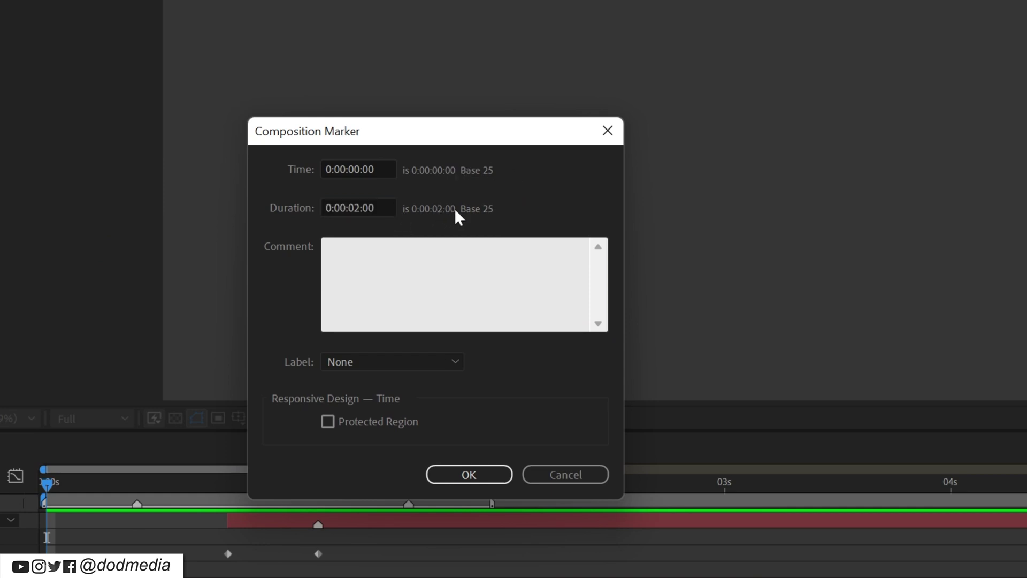
click(414, 280)
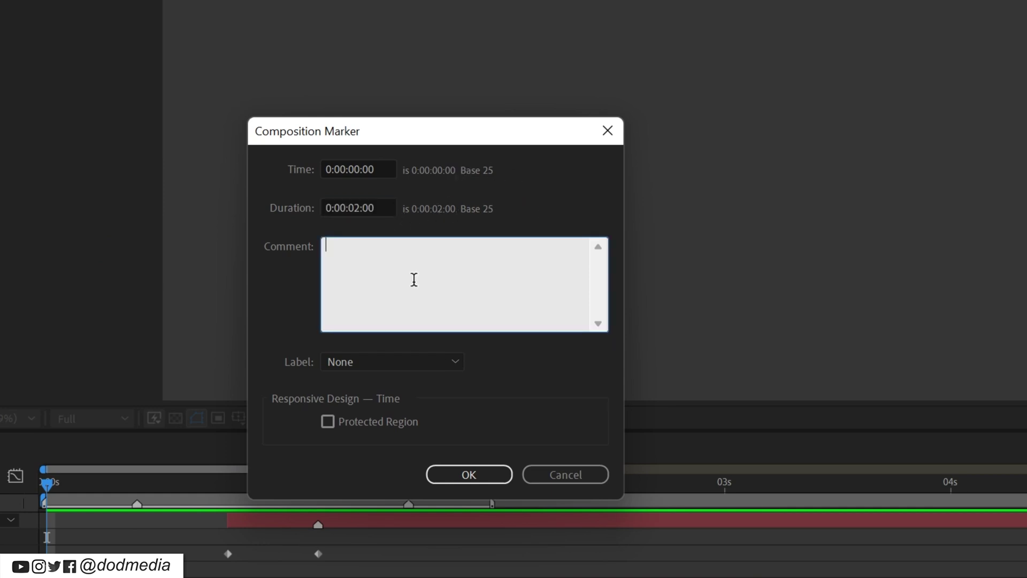
text(Protected region)
click(389, 357)
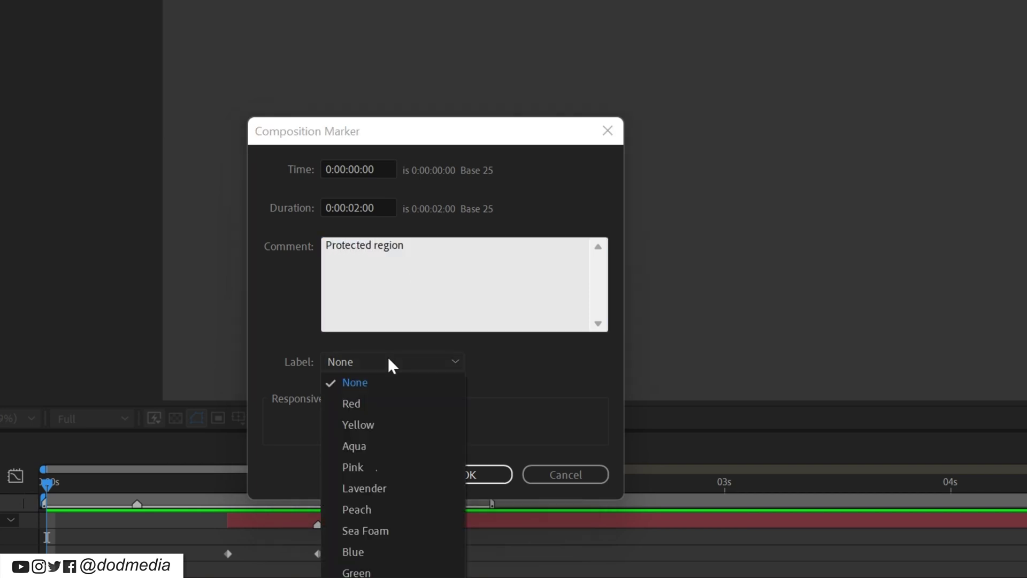
click(364, 402)
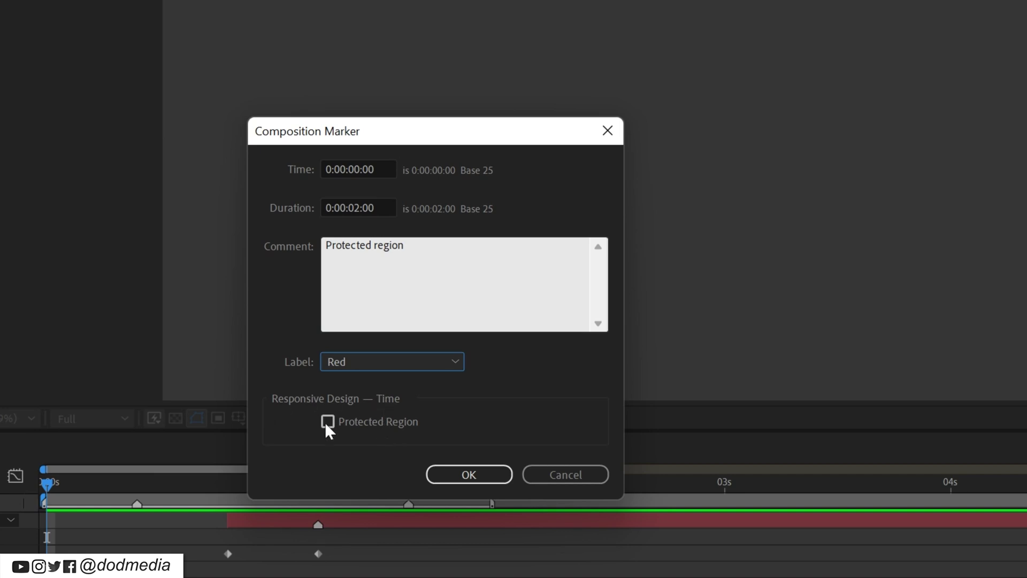
click(368, 424)
click(480, 481)
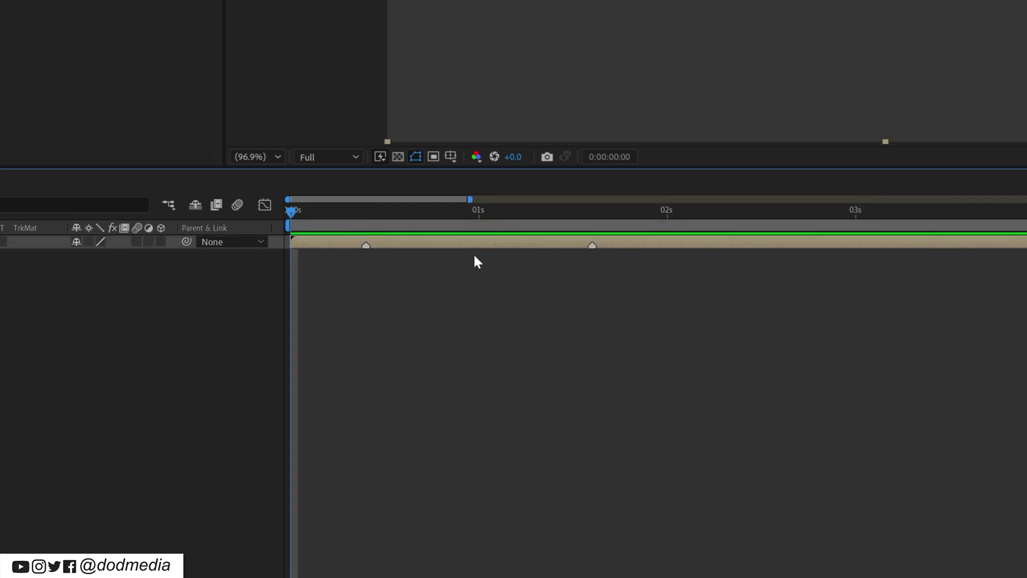
- Update the Text Comp layer's markers from source to show the red Protected region
right_click(474, 248)
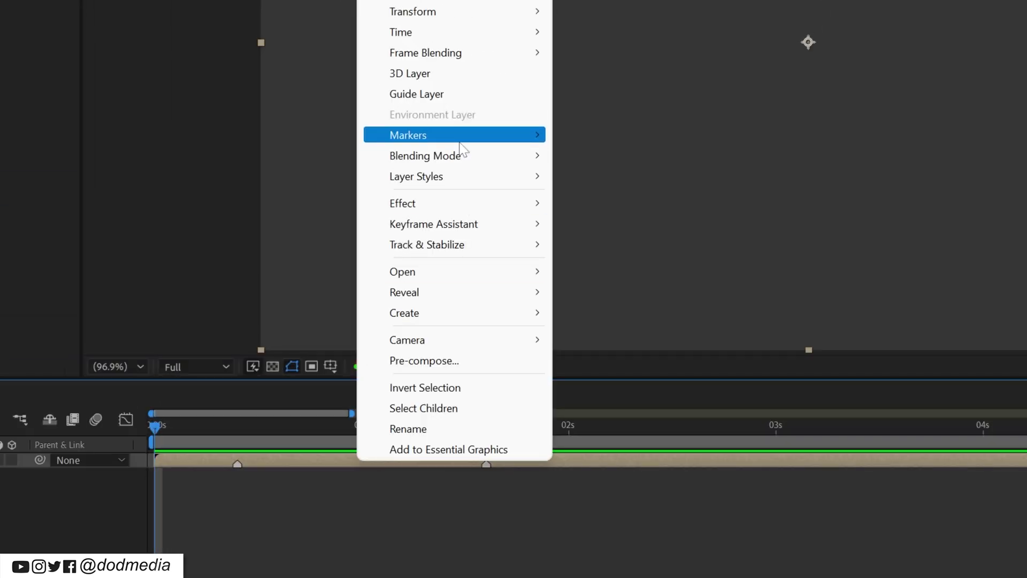
mouse_move(511, 138)
click(618, 155)
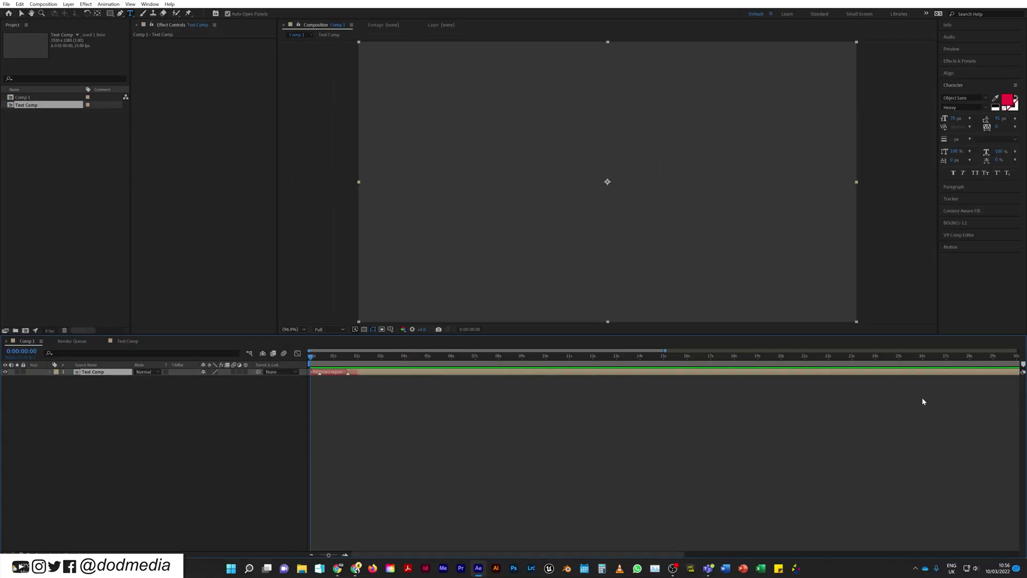
- Trim the Text Comp layer's out point back to about 10 seconds
key(minus)
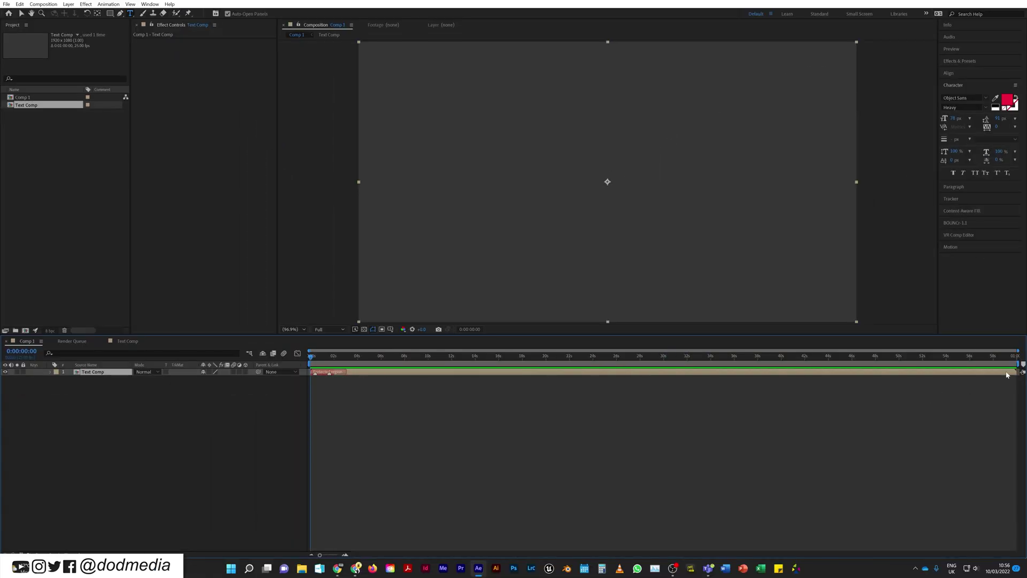
drag(1016, 371, 425, 372)
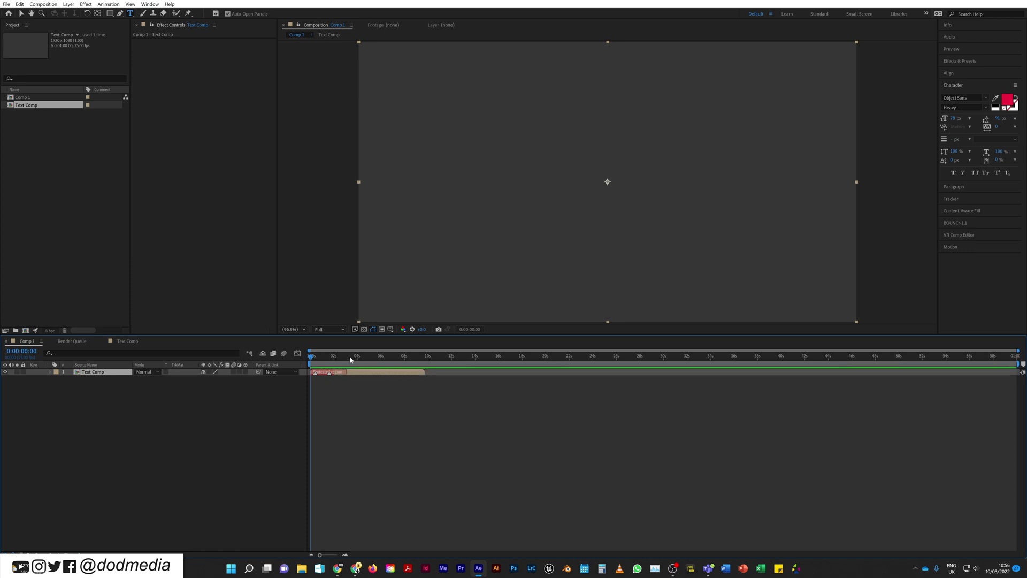
drag(311, 357, 420, 366)
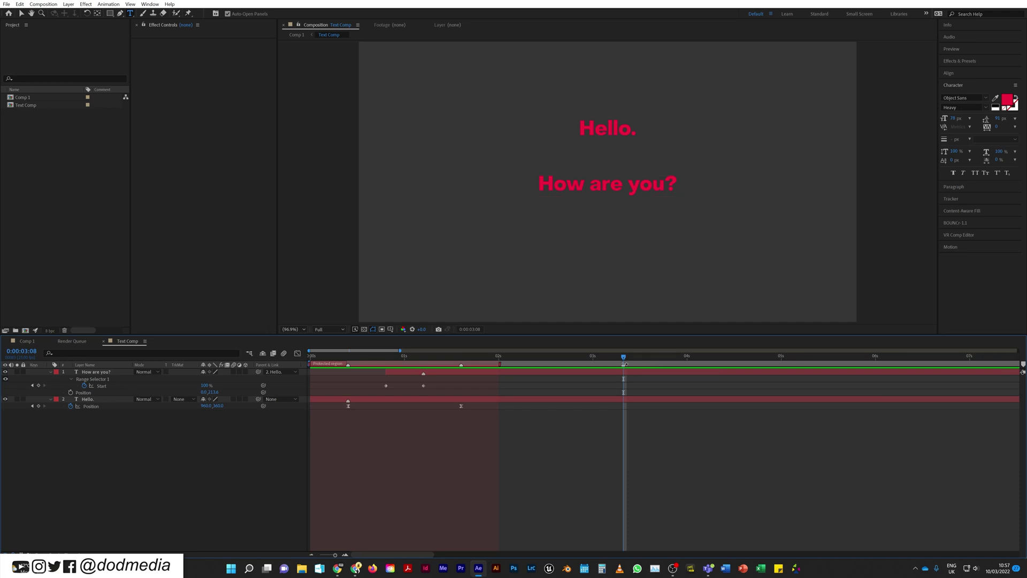
- Give the 0:00:03:08 marker a 0:00:02:17 duration, 'Animation hold for voiceover' comment and Yellow label
drag(624, 364, 878, 362)
double_click(622, 364)
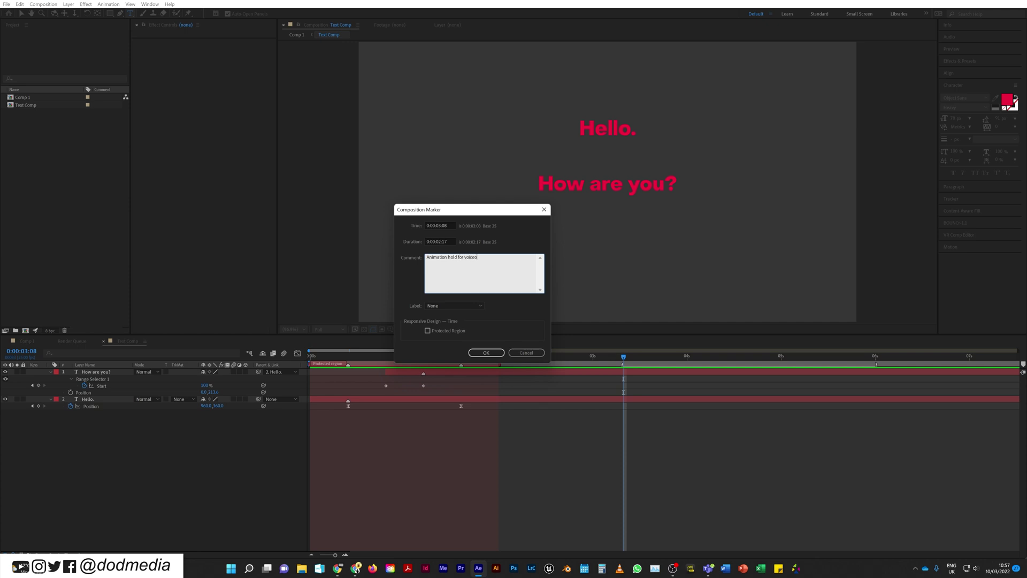
click(486, 353)
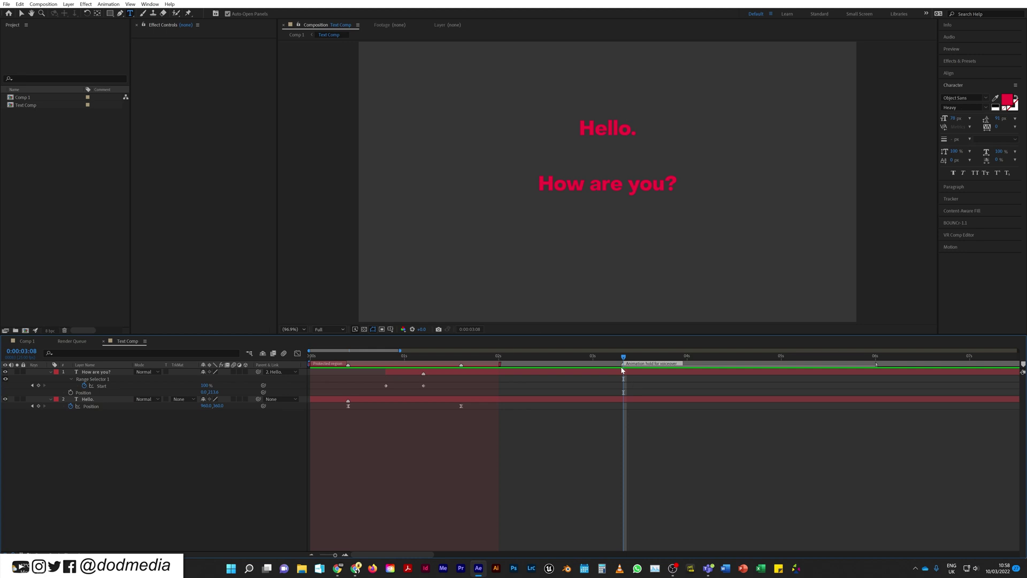
double_click(624, 363)
click(432, 305)
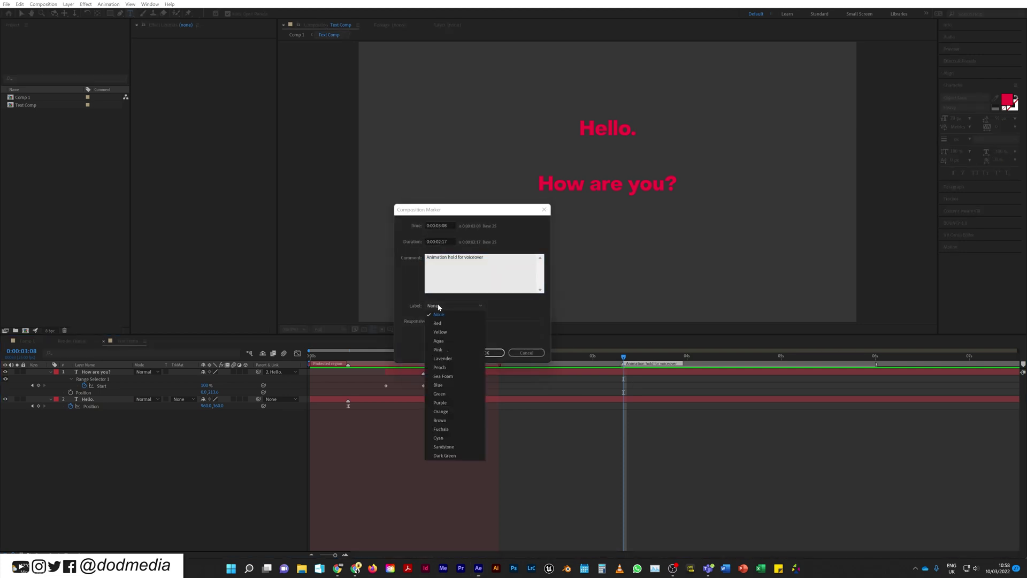
click(440, 331)
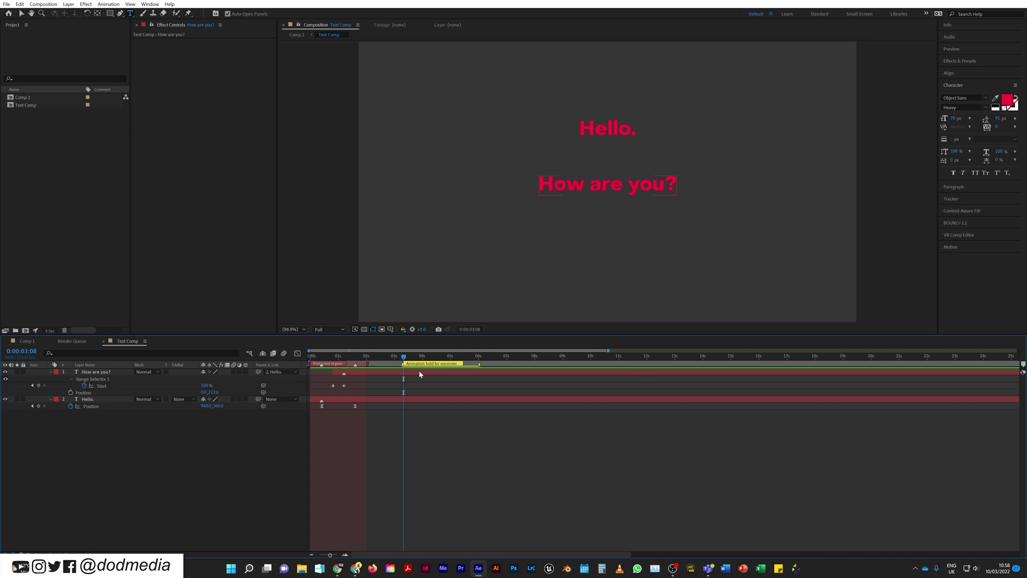
- Lengthen the 'How are you?' layer marker to 0:00:05:07, label it Blue, comment 'Time remap'
click(356, 367)
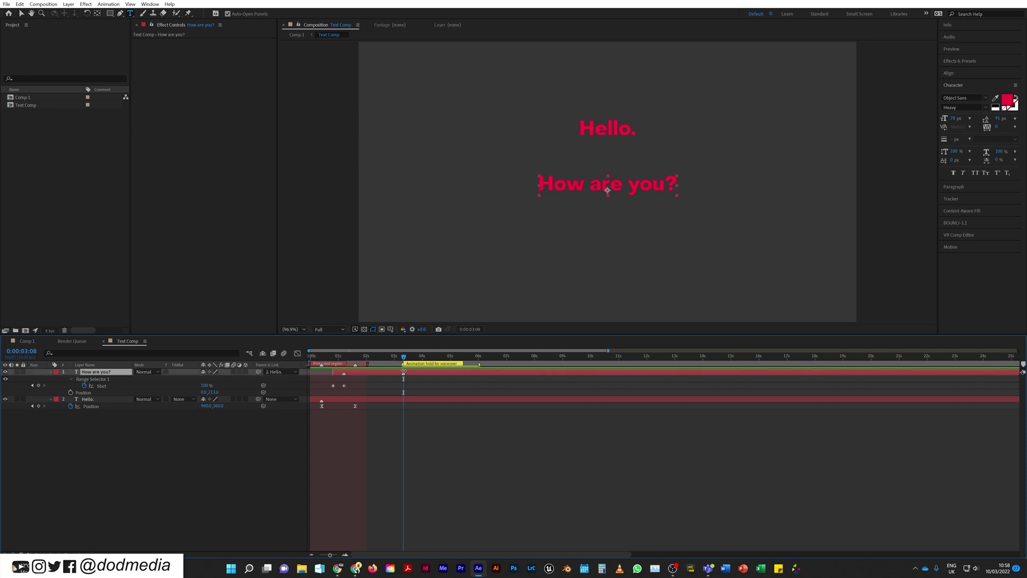
drag(451, 374, 553, 374)
double_click(402, 372)
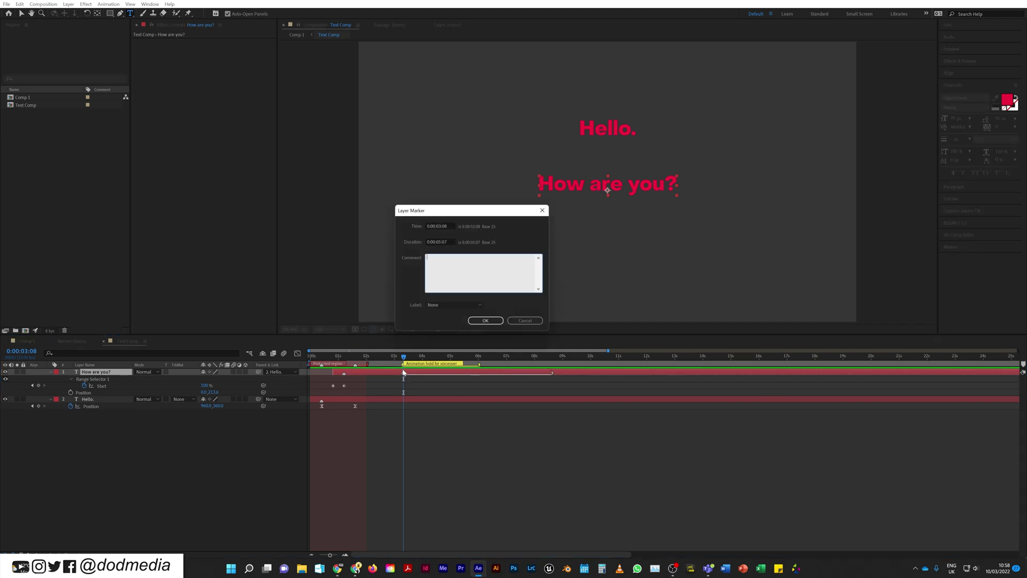
click(442, 305)
click(447, 383)
click(461, 265)
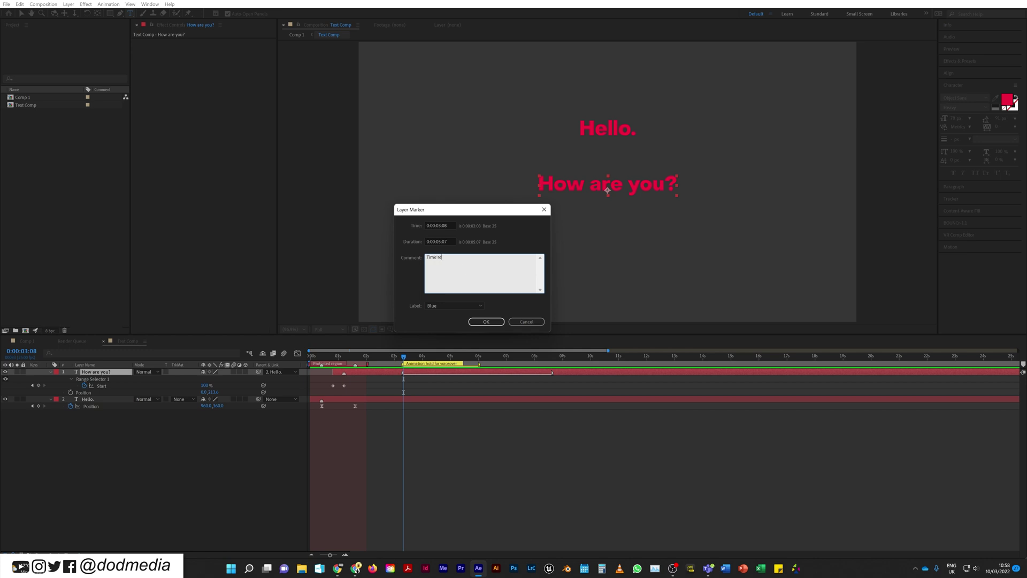
click(493, 322)
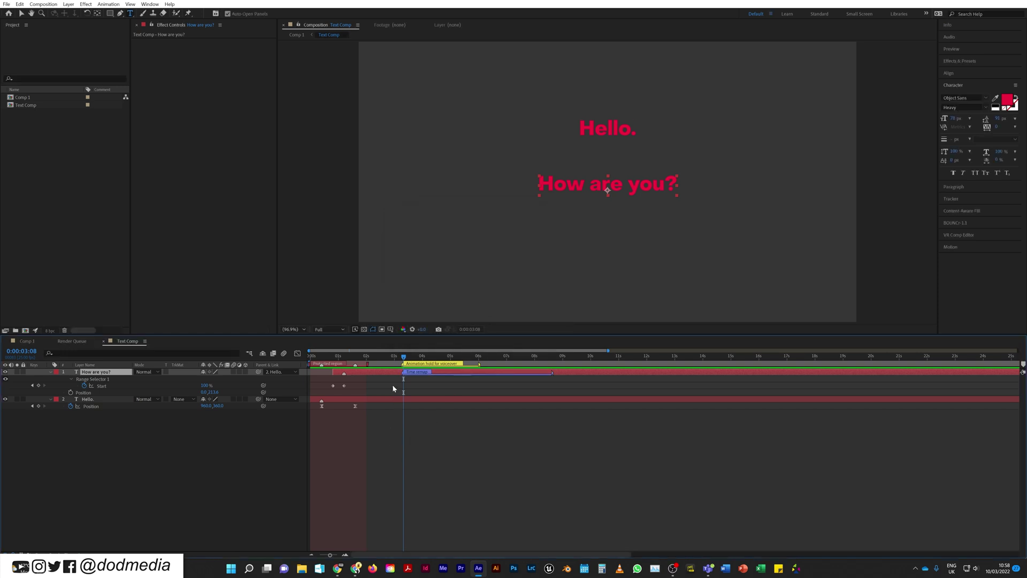